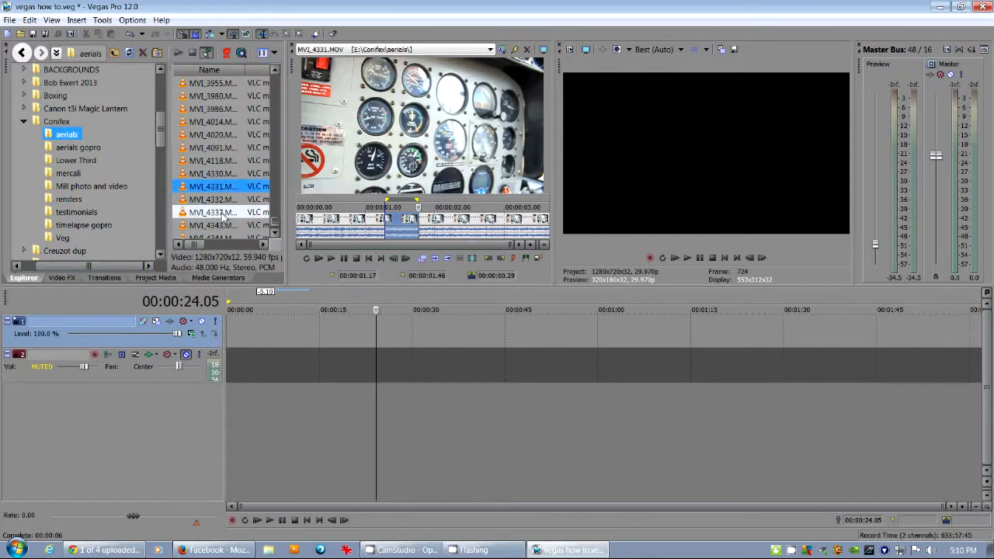
Step: Select MVI_4331.MOV in the aerials folder and mark the Trimmer range from about 00:00:01.31 to 00:00:02.04
left_click(183, 188)
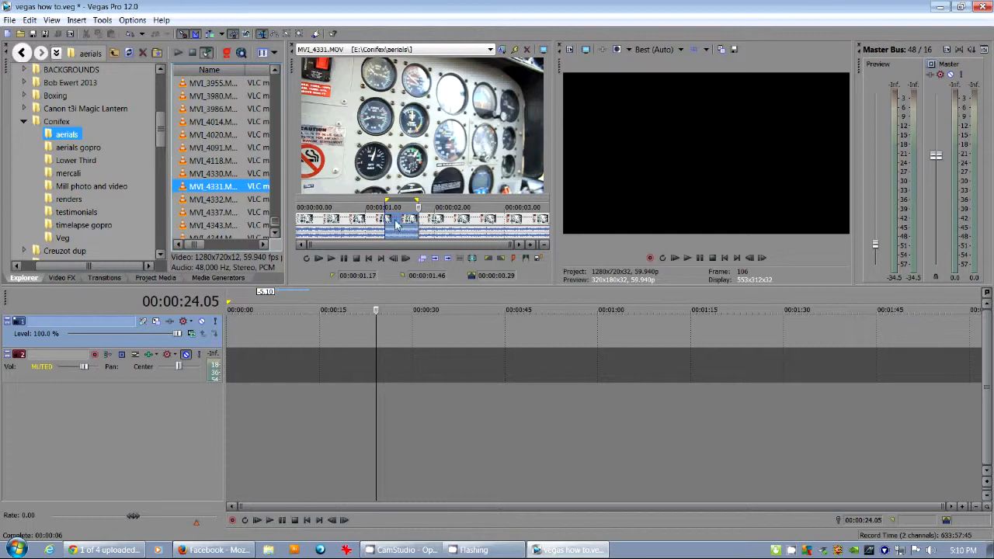
left_click_drag(342, 220, 441, 221)
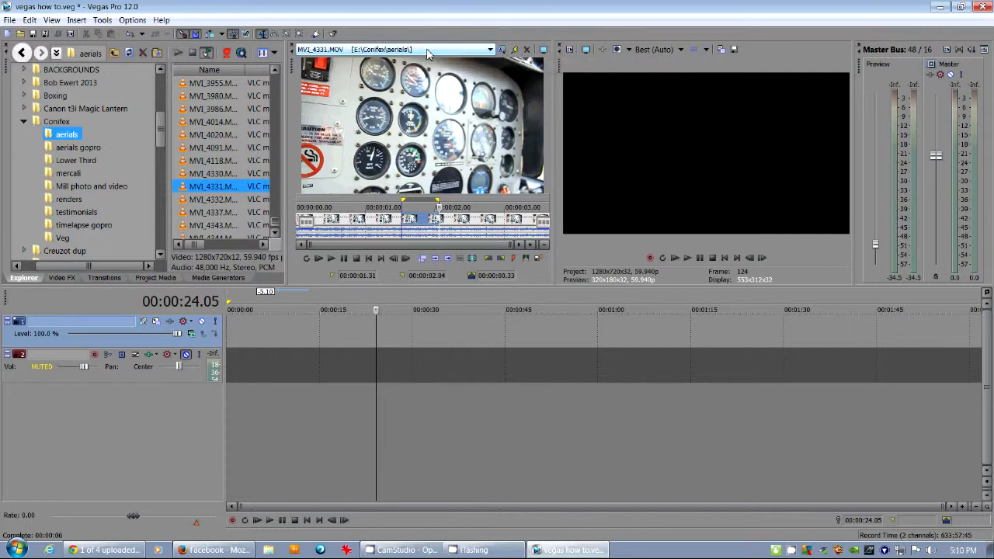
Step: Check the list of clips in the Trimmer history and widen the Trimmer window
left_click(490, 51)
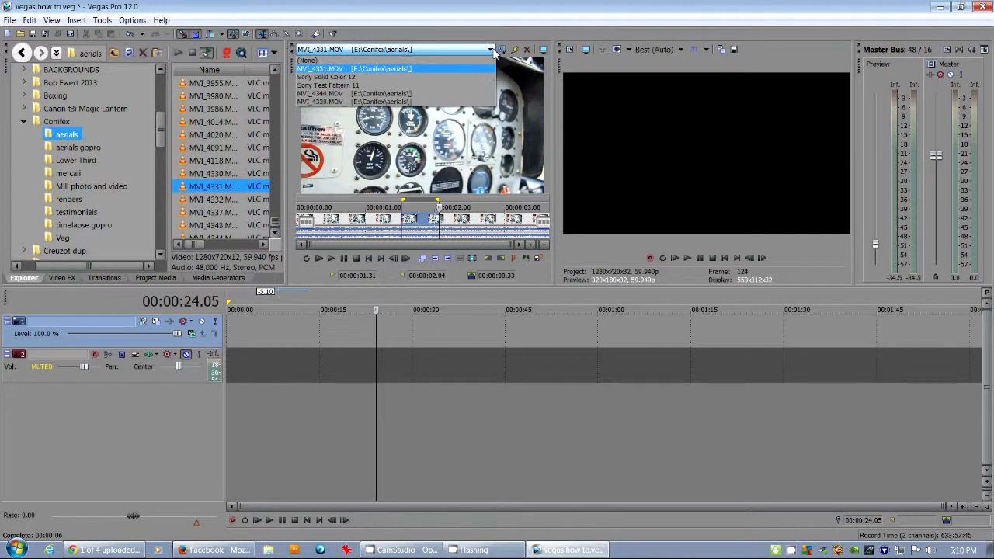
left_click(491, 50)
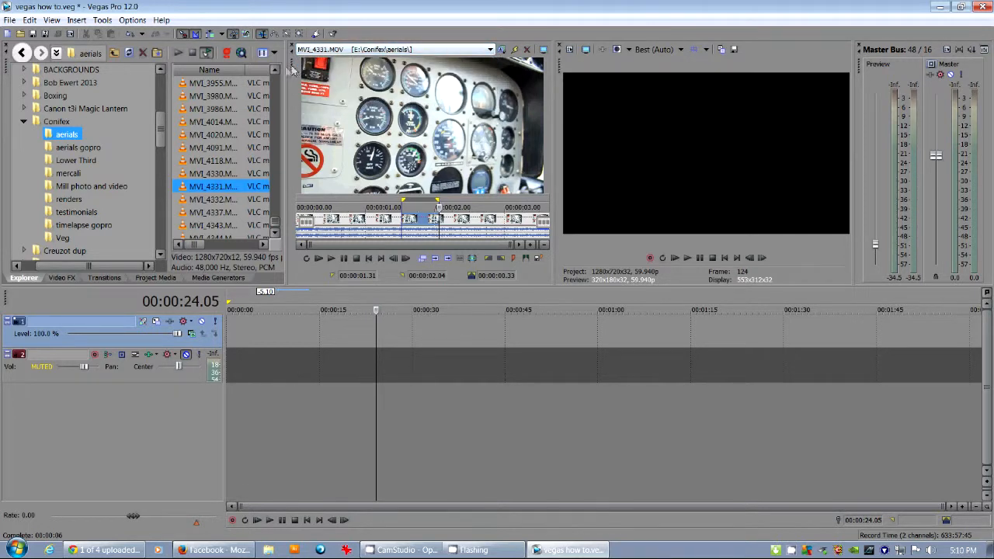
left_click_drag(287, 250, 257, 239)
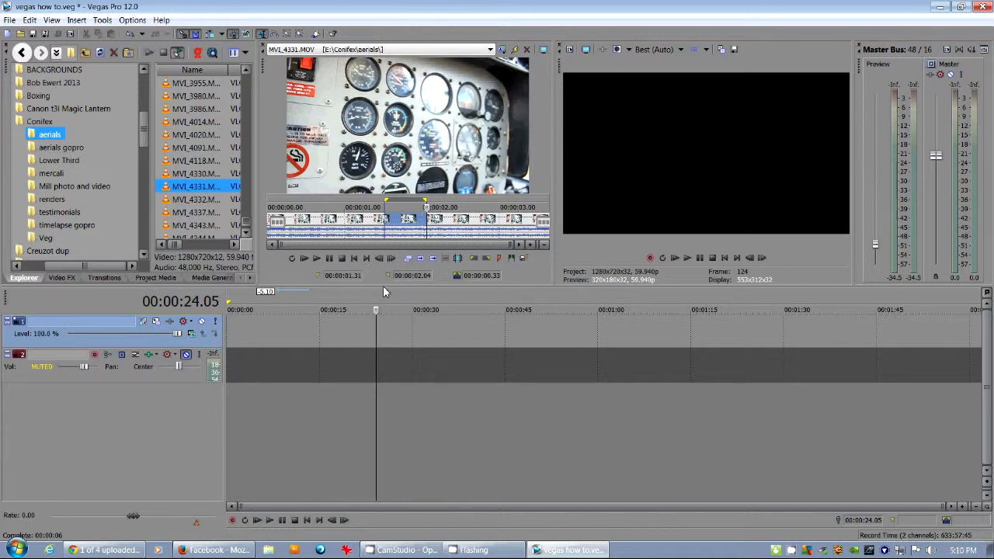
Step: Mark the Trimmer range from 00:00:01.31 to 00:00:02.22 and add it to the timeline at about 00:00:15
left_click(410, 223)
left_click_drag(426, 222, 366, 224)
left_click_drag(451, 223, 385, 226)
left_click_drag(323, 341, 348, 333)
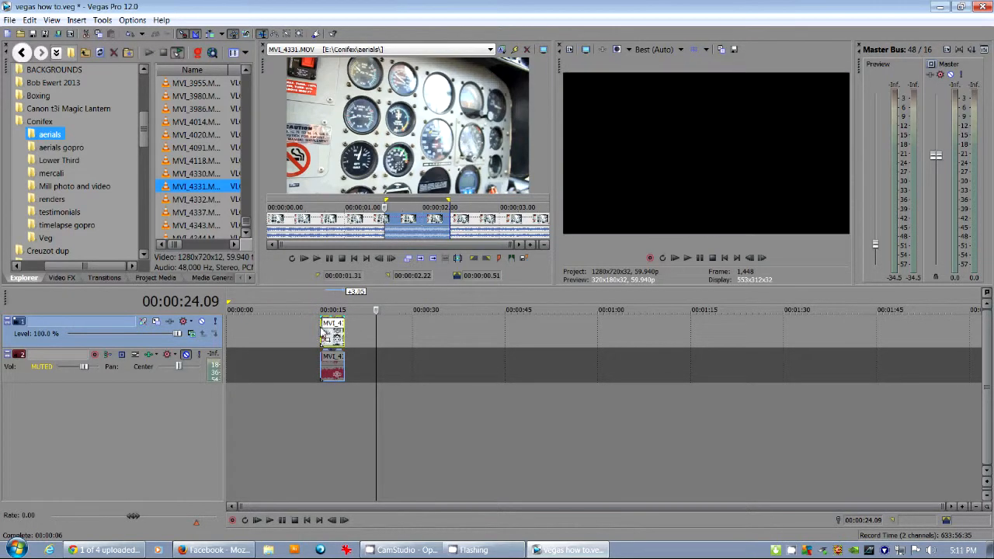
Step: Play the clip in the Trimmer from several different starting points, stopping it each time
left_click(386, 220)
key("space")
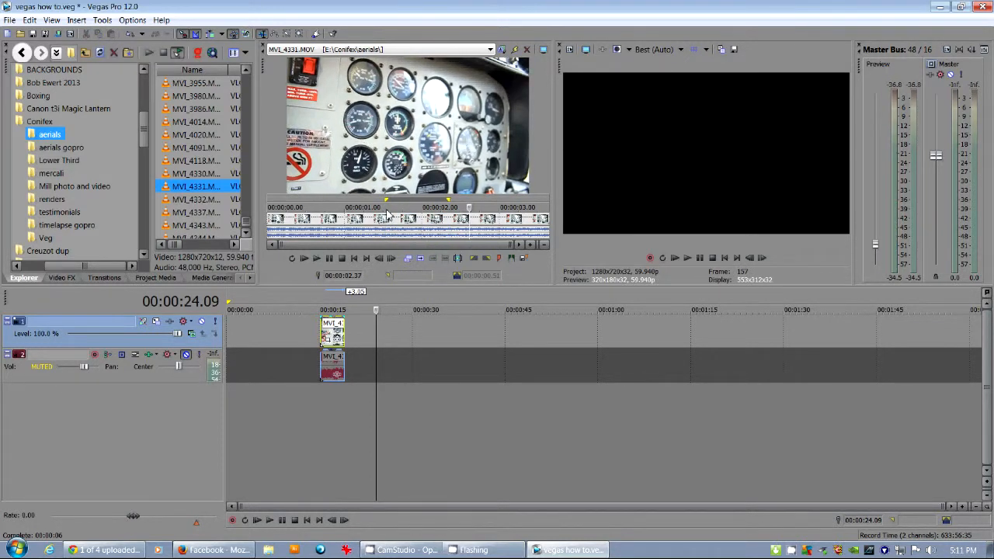
left_click(319, 221)
key("space")
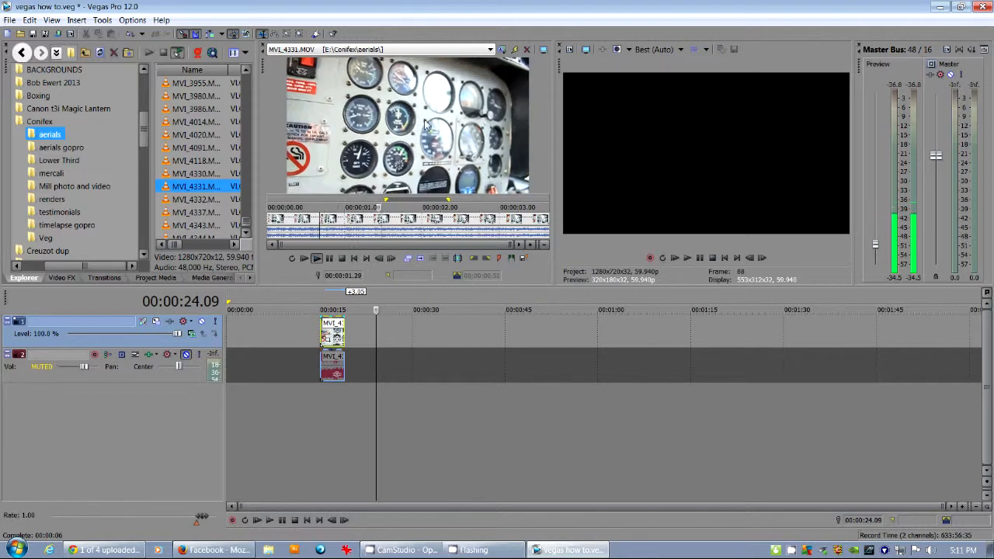
key("space")
left_click(280, 225)
key("space")
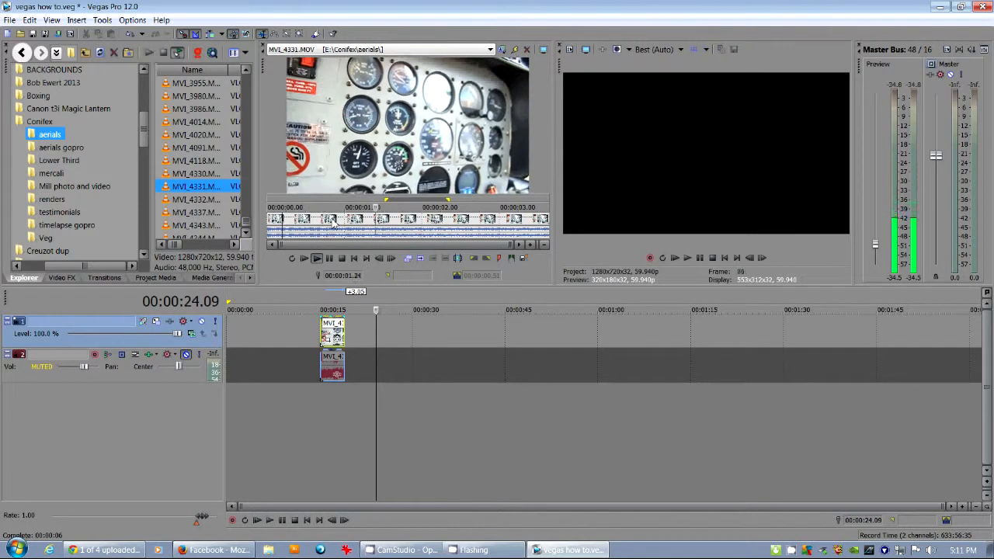
key("space")
Step: Mark a Trimmer range 00:00:02.07 long and play the clip from a point inside it
left_click_drag(289, 225, 452, 227)
left_click(325, 225)
key("space")
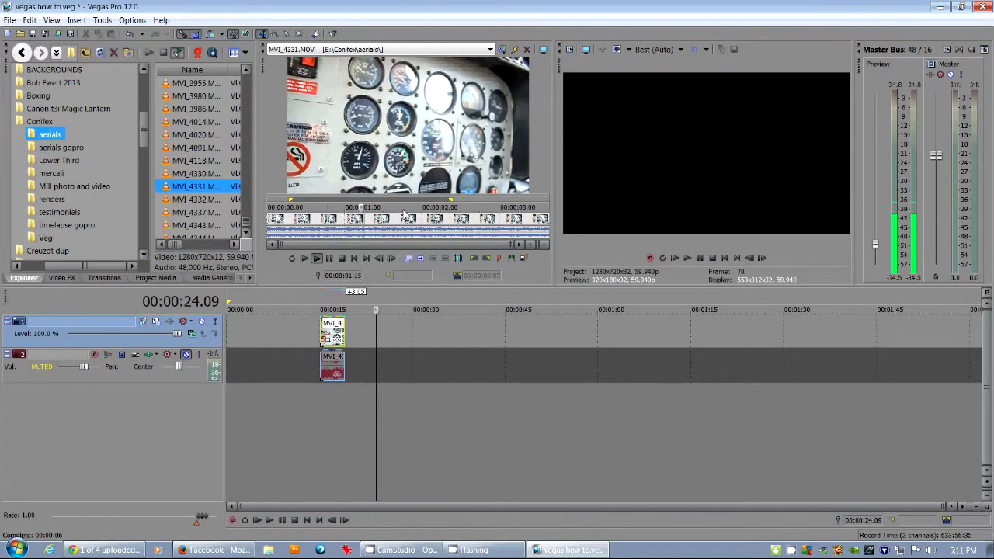
key("space")
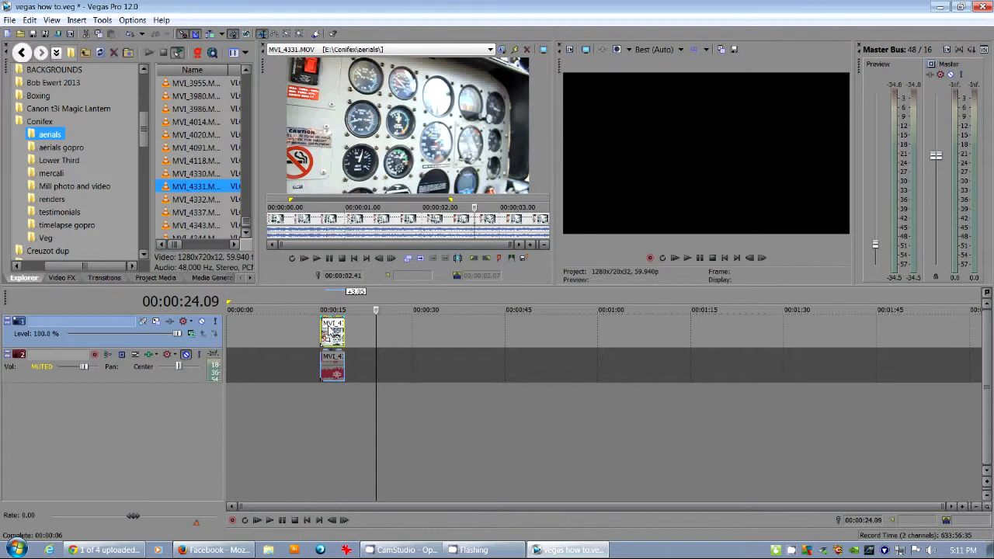
Step: Delete the MVI_4331 event from the timeline
left_click(327, 334)
key("Delete")
Step: Play the Trimmer clip from its beginning, pause it, and examine its last frames
left_click(269, 225)
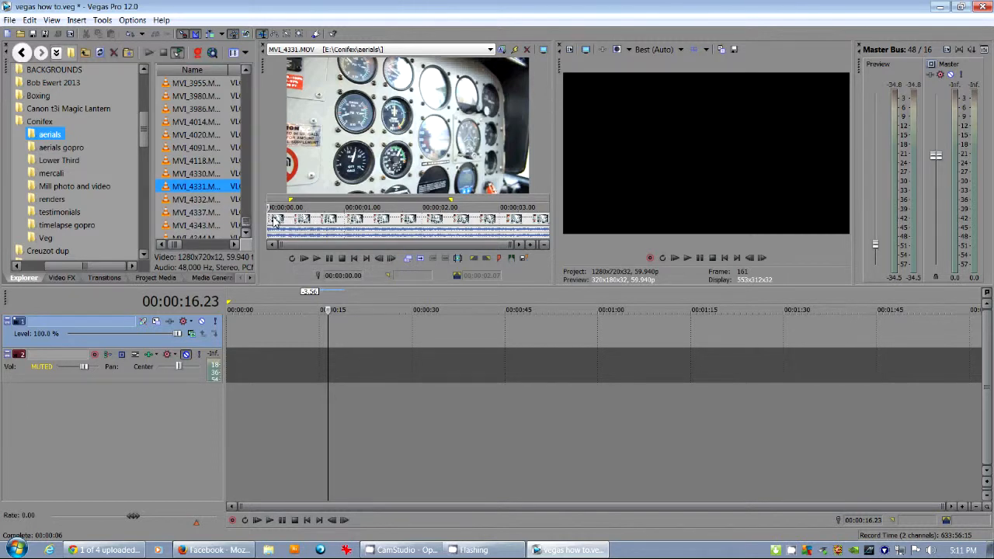
key("space")
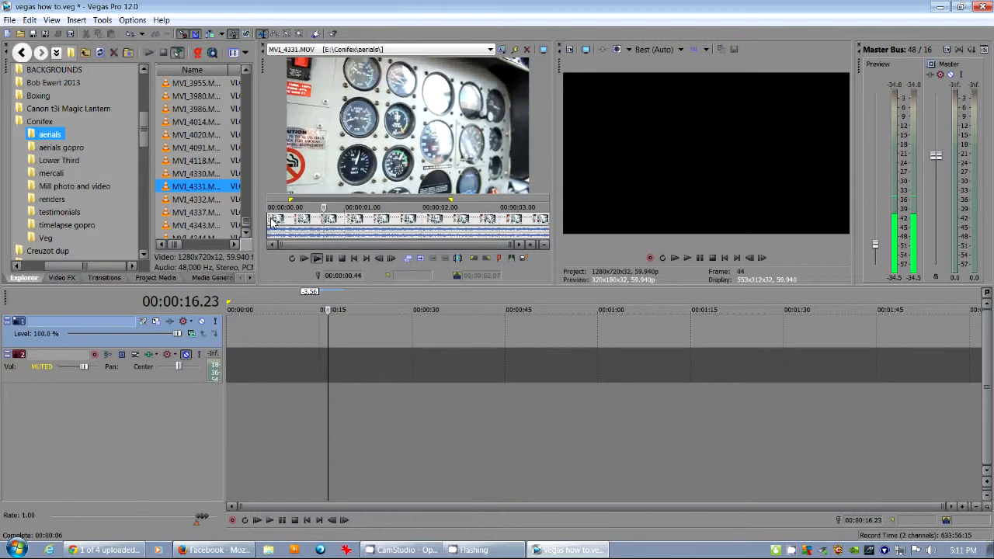
key("Return")
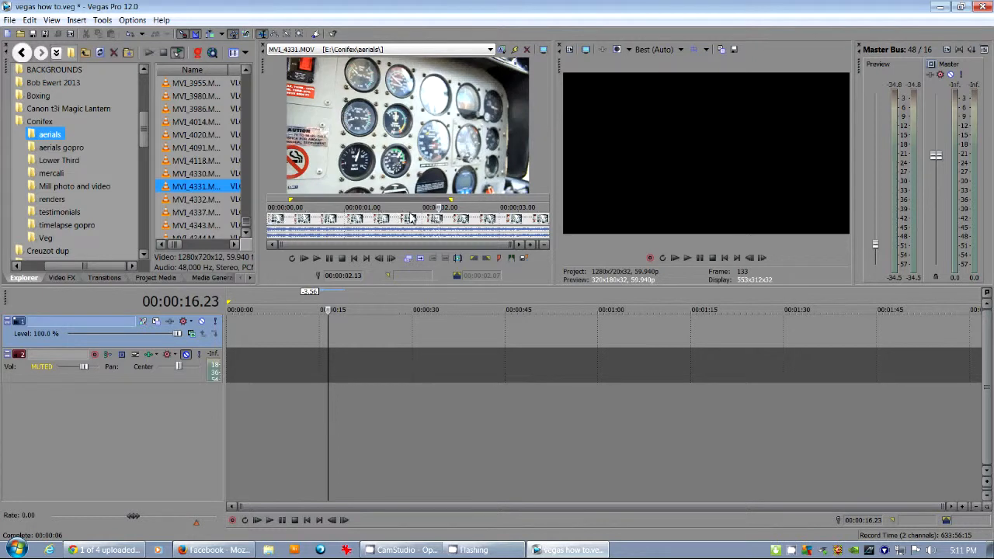
left_click(548, 222)
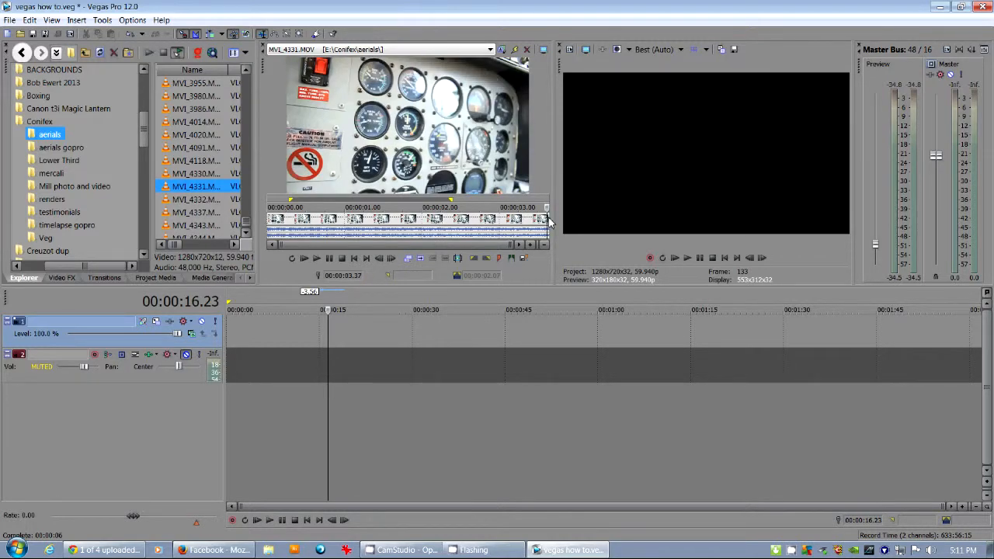
left_click(549, 222)
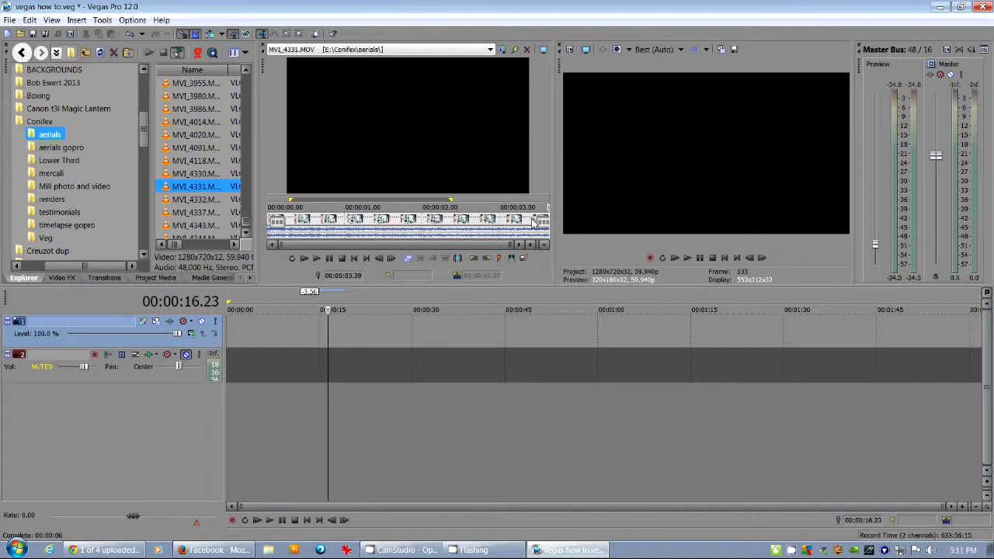
left_click(448, 224)
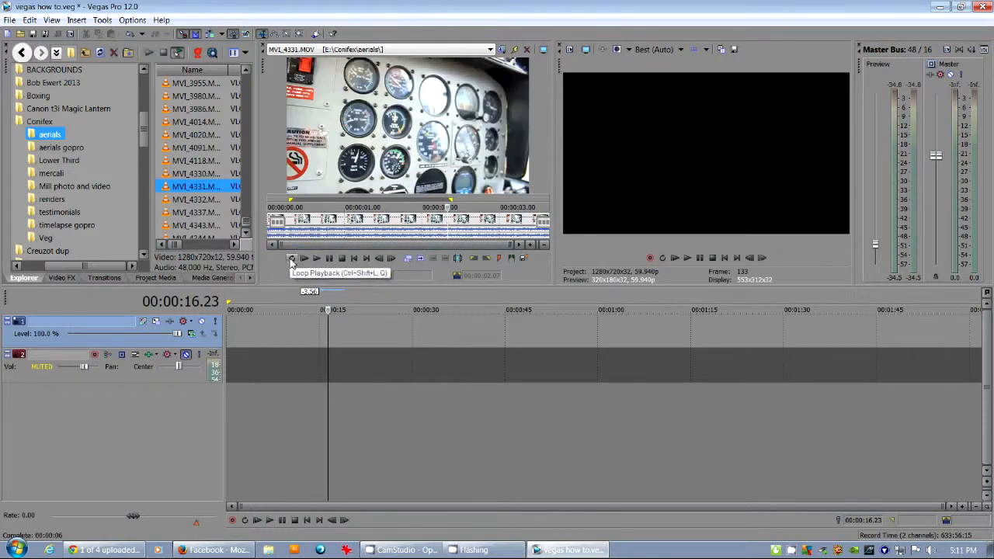
Step: Turn on Loop Playback in the Trimmer and mark the range from 00:00:01.28 to 00:00:02.09
left_click(291, 261)
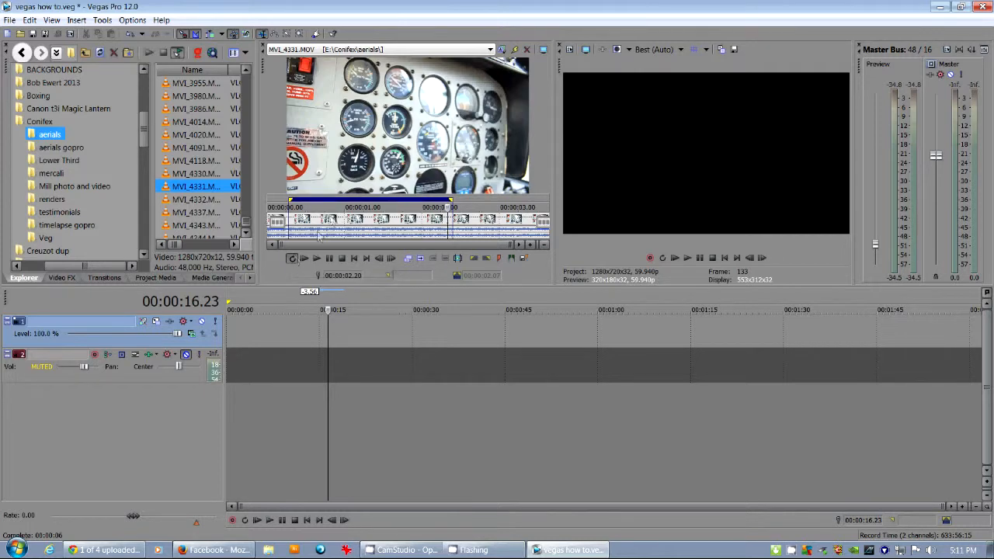
left_click_drag(366, 225, 507, 225)
left_click_drag(398, 225, 529, 225)
left_click_drag(380, 225, 433, 229)
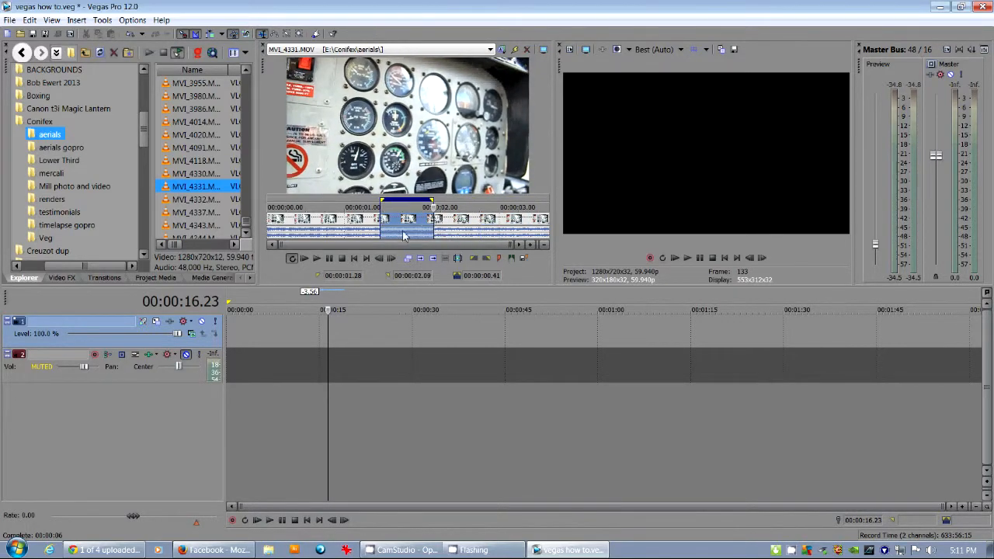
Step: Try out Play From Start, Play, Pause and Stop on the clip in the Trimmer
left_click(303, 259)
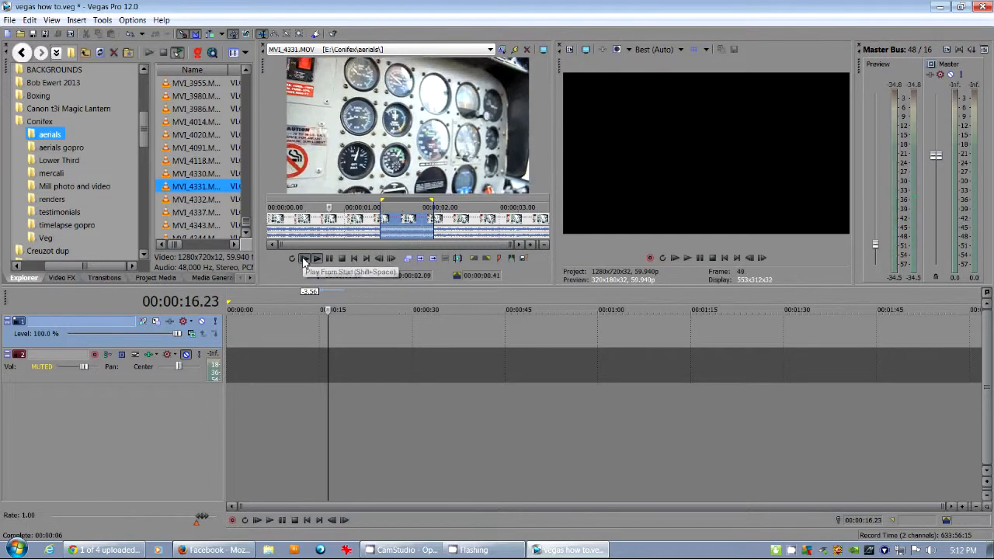
left_click(330, 261)
left_click(317, 259)
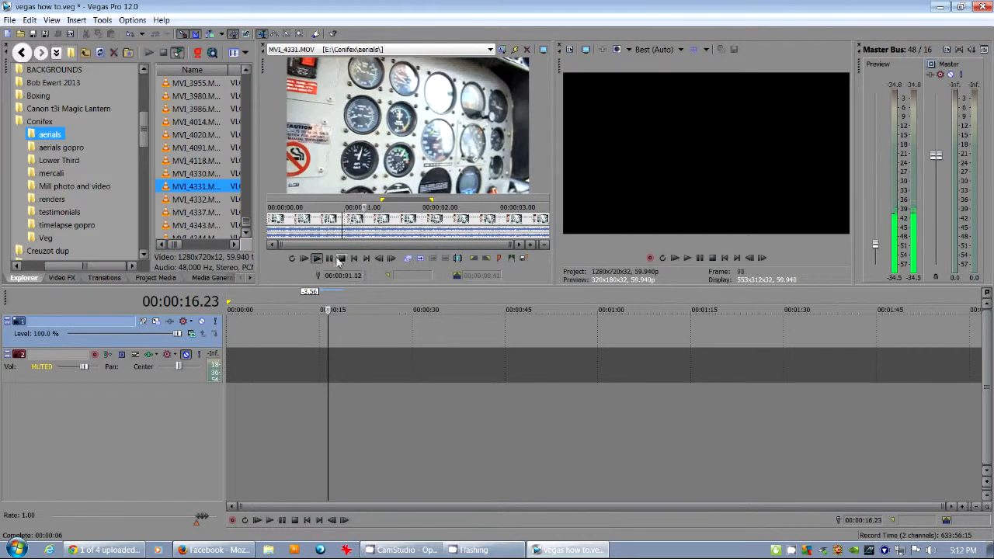
left_click(343, 259)
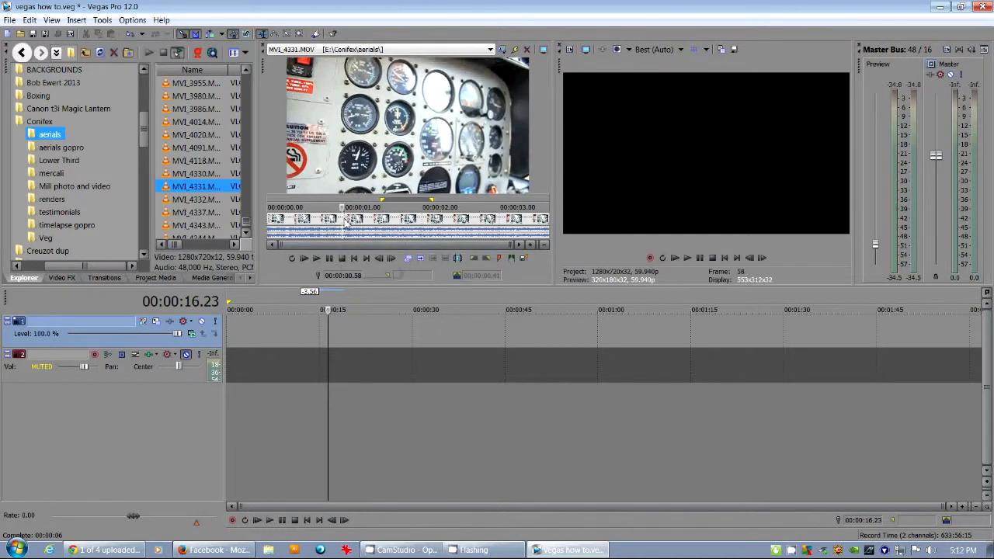
left_click(317, 258)
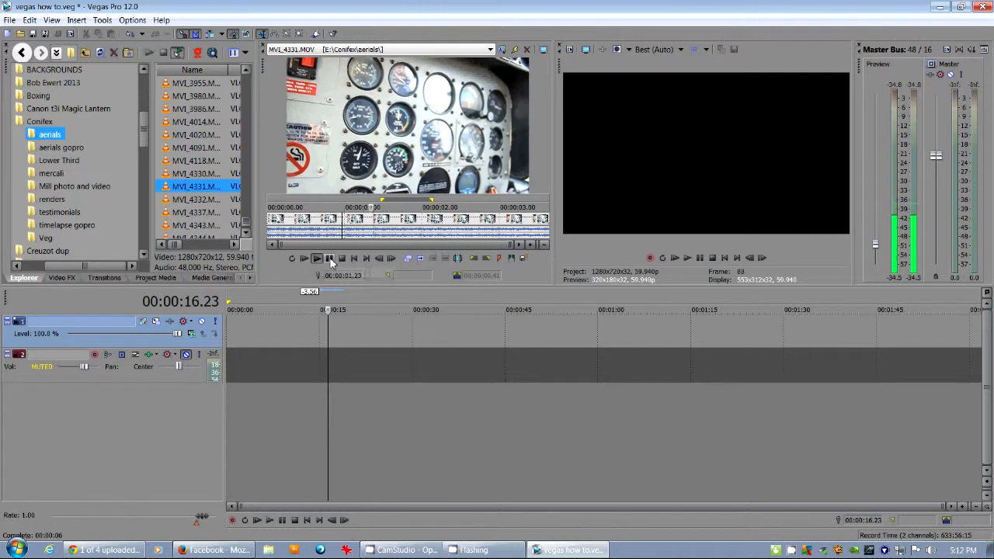
left_click(330, 259)
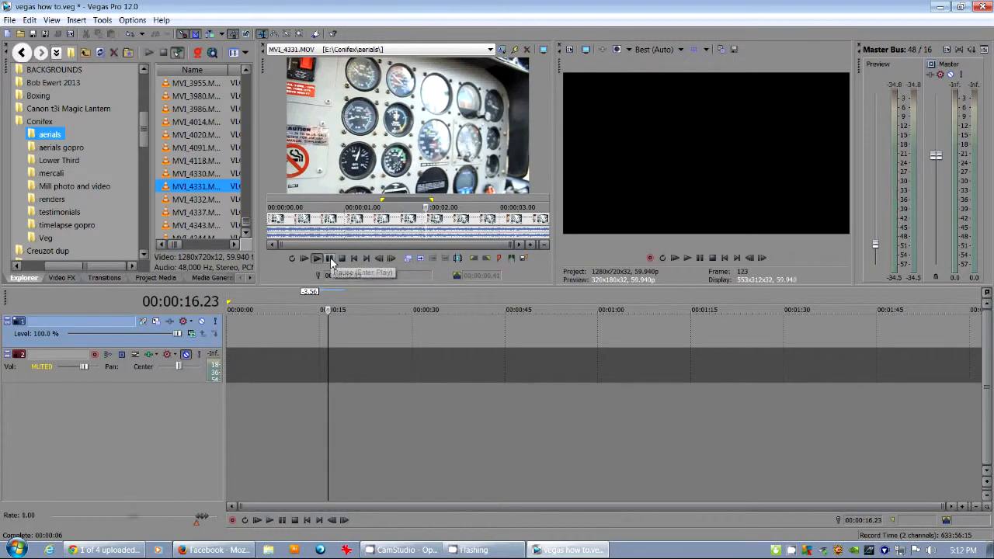
left_click(330, 260)
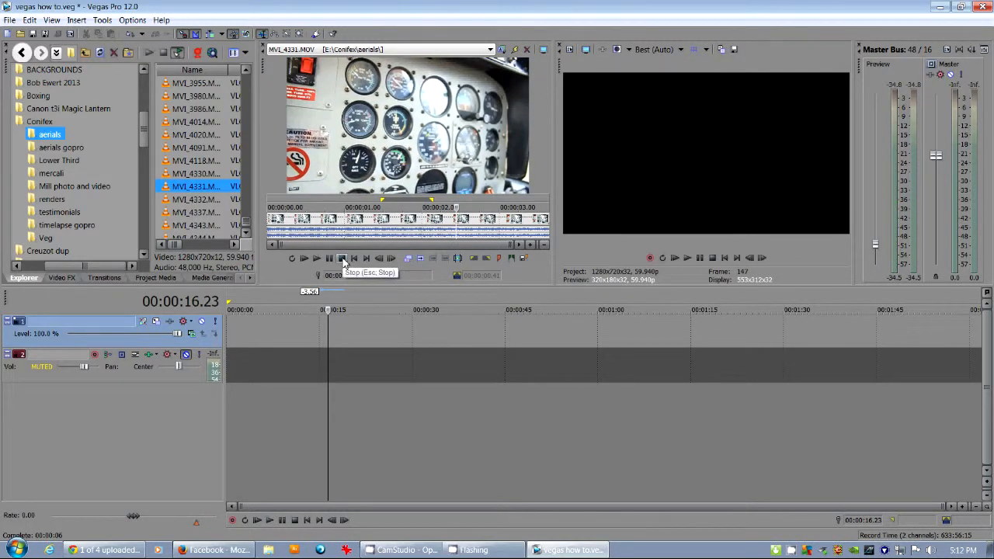
left_click(318, 261)
left_click(344, 261)
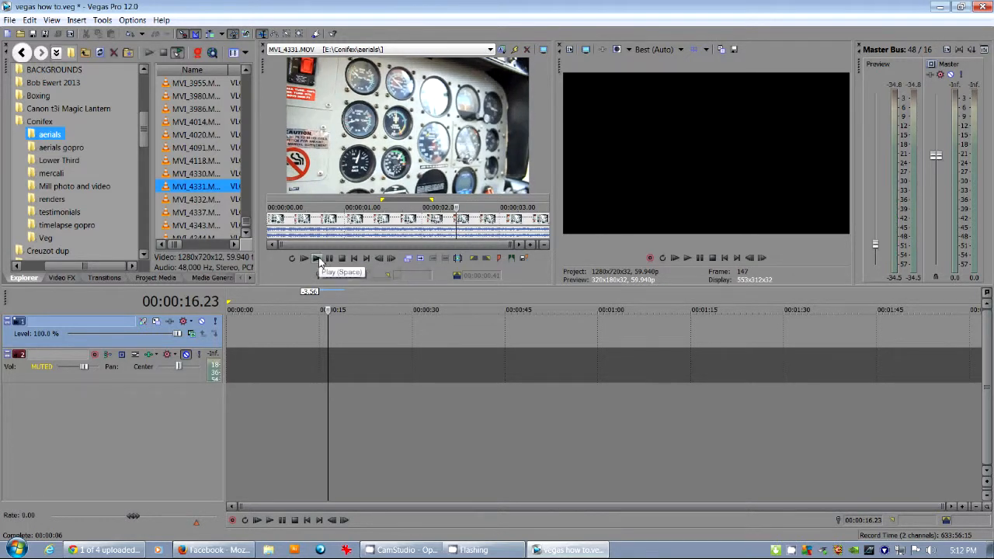
left_click(474, 219)
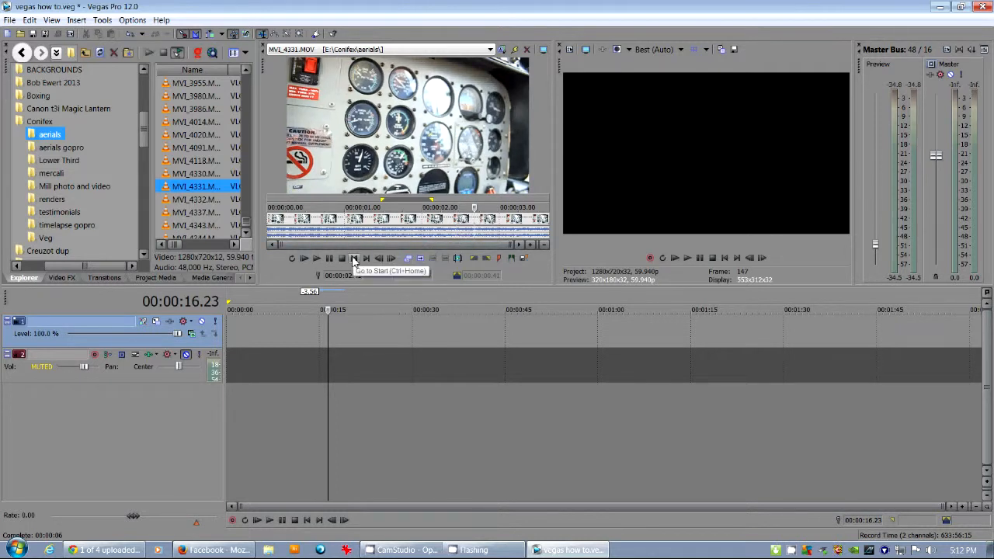
Step: Go to the start of the Trimmer clip and step through it frame by frame, forward and back
left_click(354, 259)
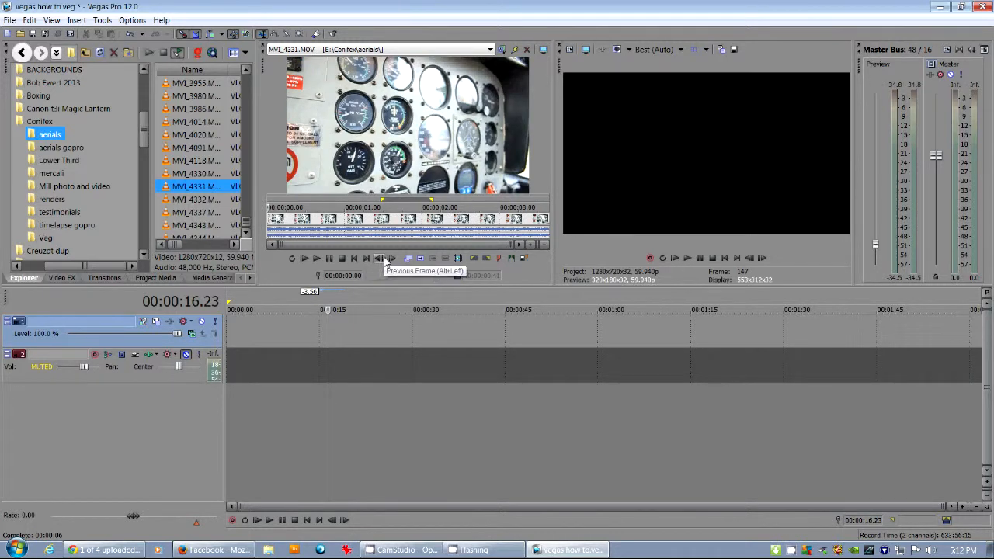
left_click(391, 259)
left_click(392, 259)
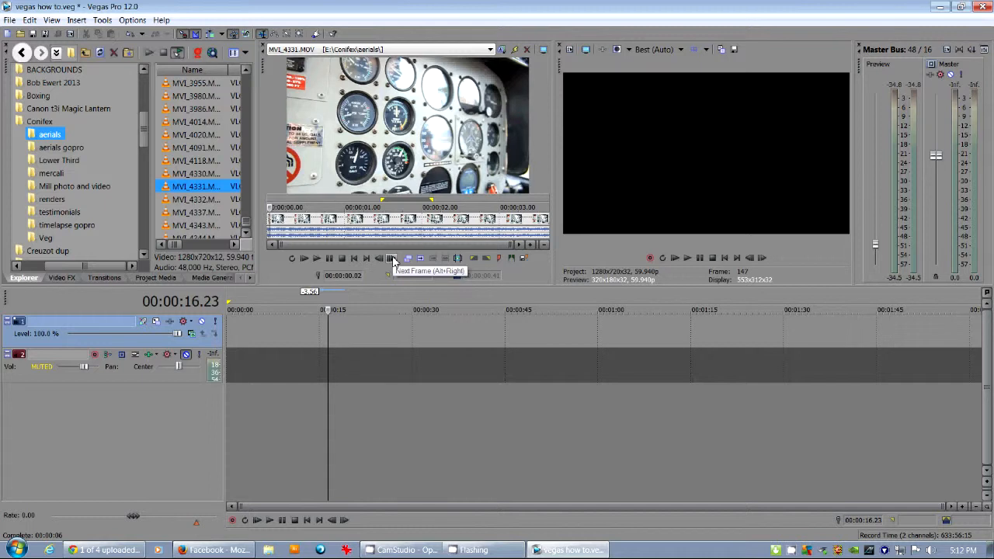
left_click(392, 259)
left_click(392, 259)
left_click(392, 259)
left_click(394, 261)
left_click(394, 261)
left_click(394, 261)
left_click(394, 261)
left_click(394, 261)
left_click(394, 261)
left_click(393, 261)
left_click(394, 260)
left_click(394, 260)
left_click(394, 261)
left_click(394, 261)
left_click(393, 261)
left_click(394, 261)
left_click(393, 260)
left_click(393, 261)
left_click(392, 260)
left_click(379, 261)
left_click(379, 261)
left_click(380, 261)
left_click(380, 260)
left_click(392, 261)
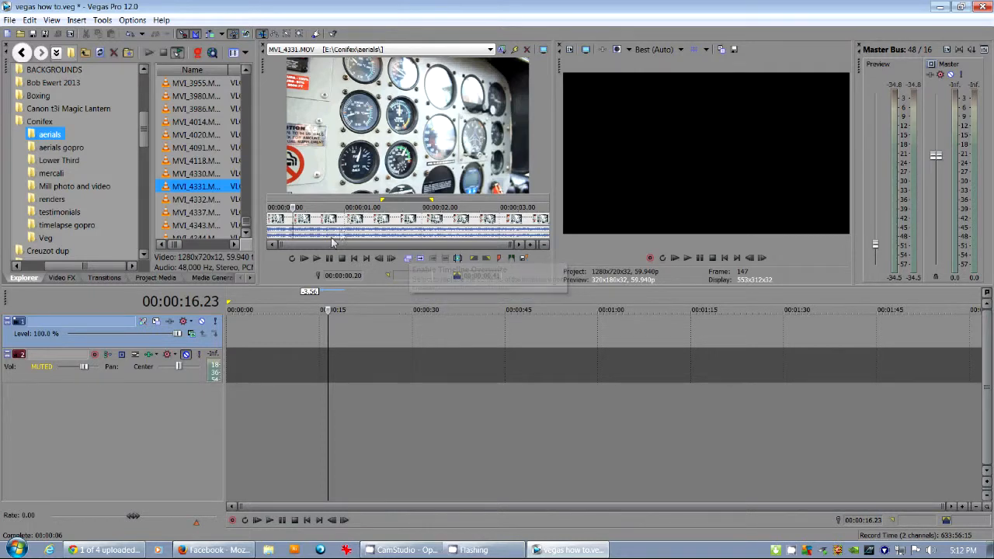
Step: Mark the Trimmer range from 00:00:00.52 to 00:00:01.50 and add it to the timeline at 00:00:16.23 as an event about 10 seconds long
left_click_drag(334, 221, 408, 221)
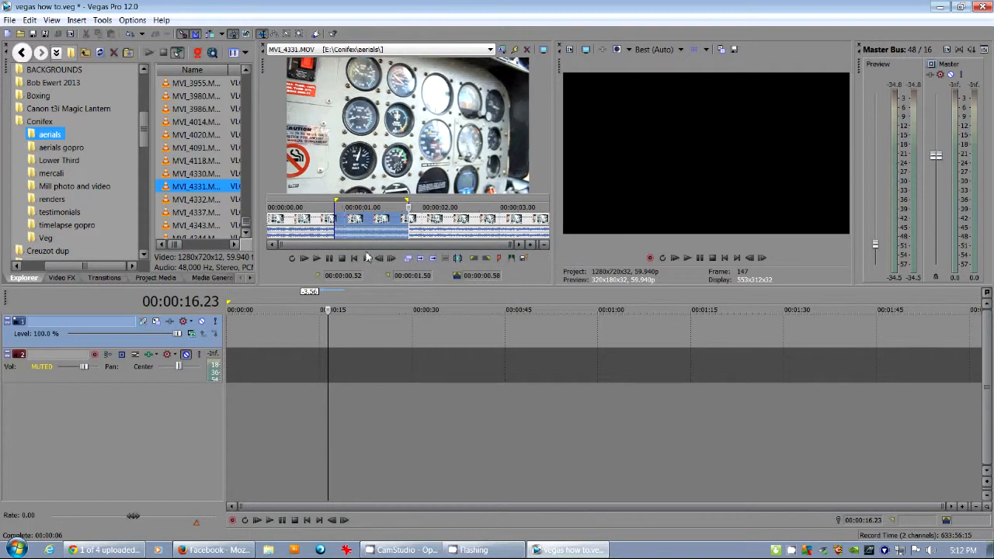
left_click_drag(347, 344, 330, 343)
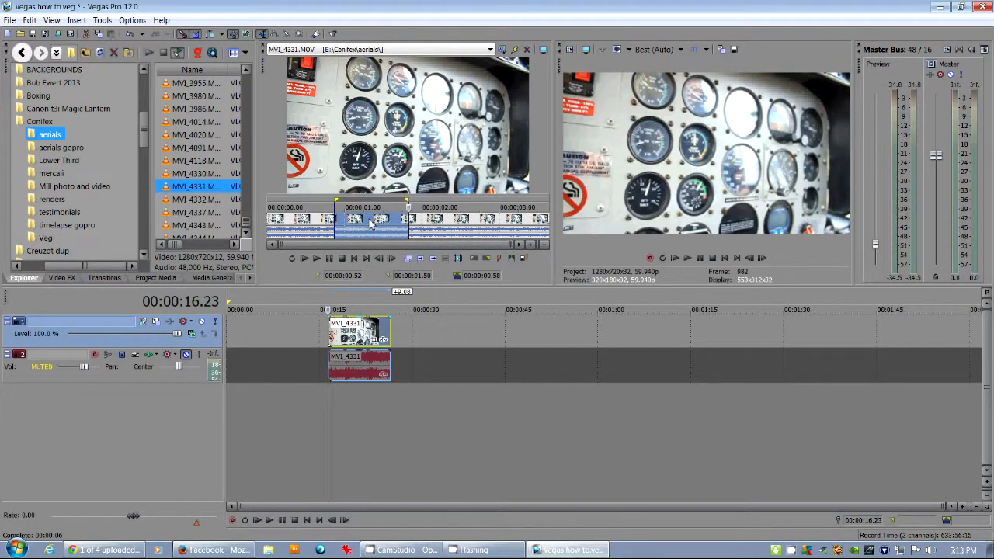
Step: Place the marked Trimmer range over the existing timeline event, and move the short event earlier to about 00:00:17.5
left_click_drag(376, 224, 356, 333)
scroll(365, 332, "up", 5)
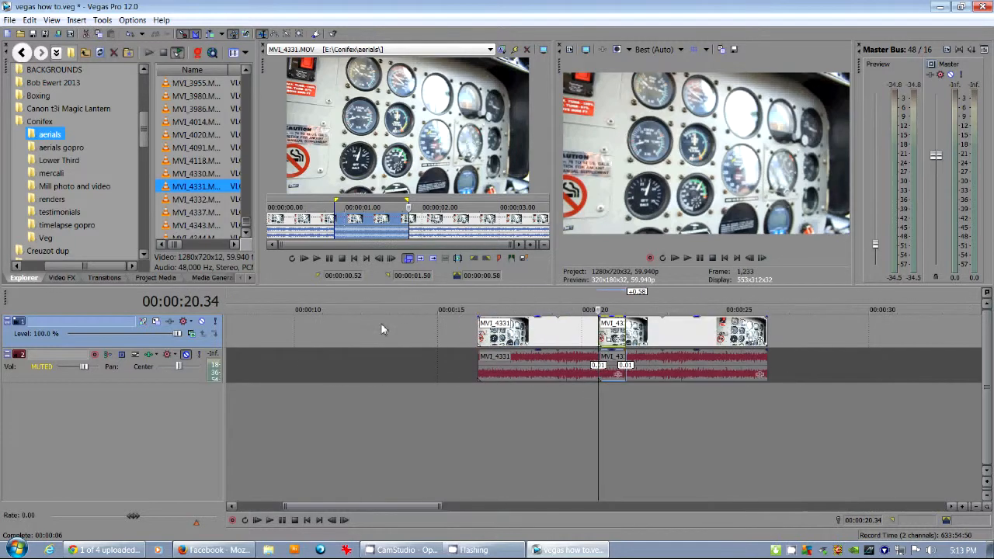
left_click_drag(602, 333, 527, 335)
left_click(530, 334)
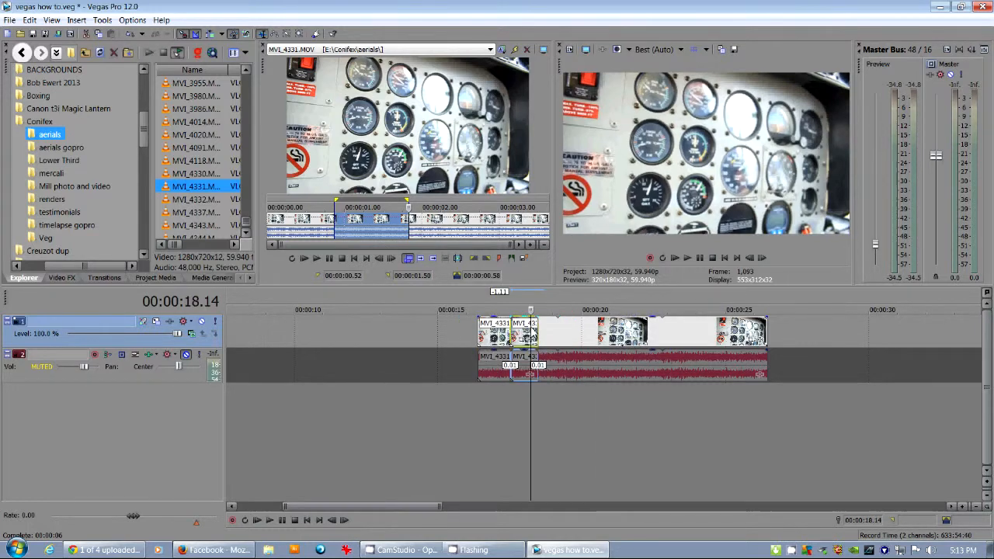
Step: Delete the short overlapping event from the timeline and turn off Enable Timeline Overwrite in the Trimmer
key("Delete")
left_click(408, 260)
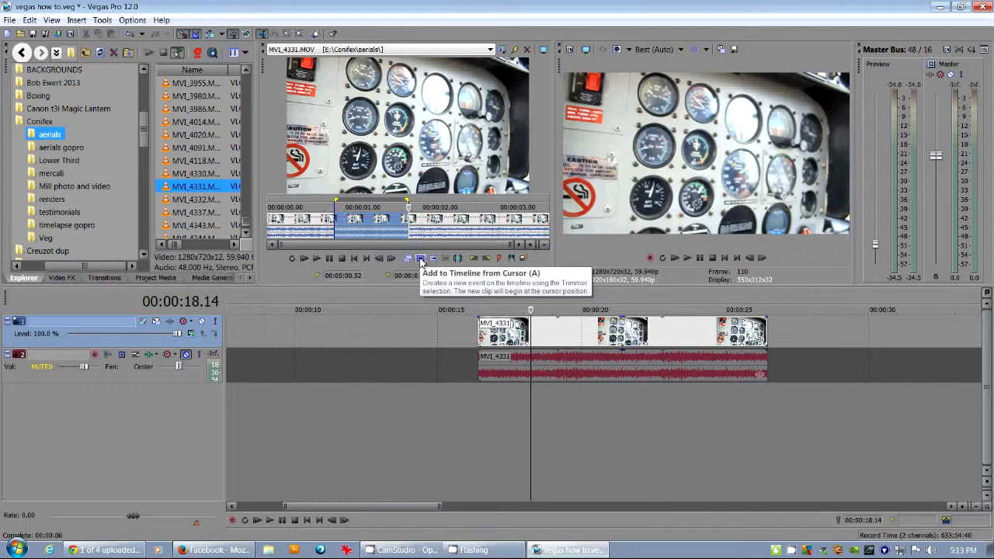
Step: Mark the Trimmer range from 00:00:01.02 to 00:00:01.49 and add it to the timeline from the cursor at 00:00:18.14
left_click(337, 217)
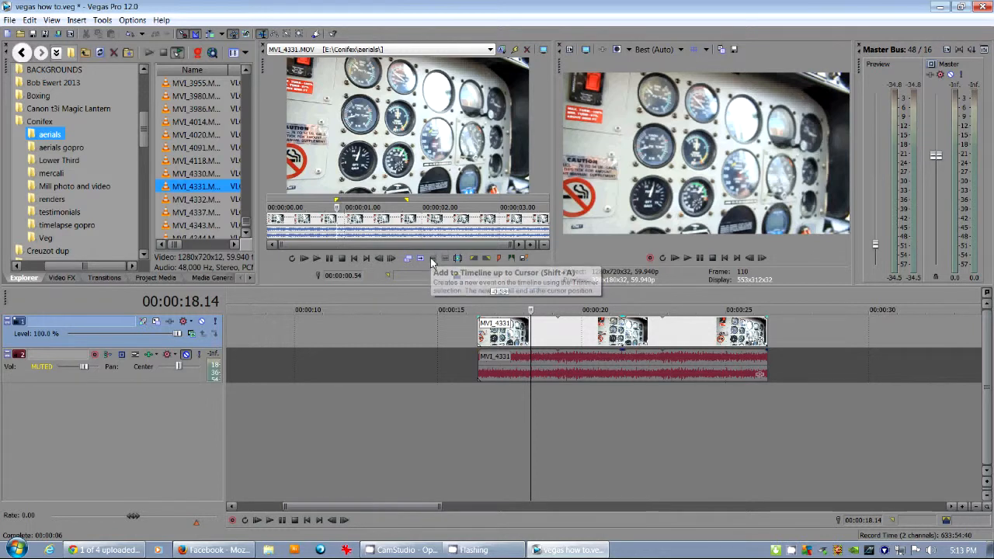
left_click_drag(357, 220, 407, 220)
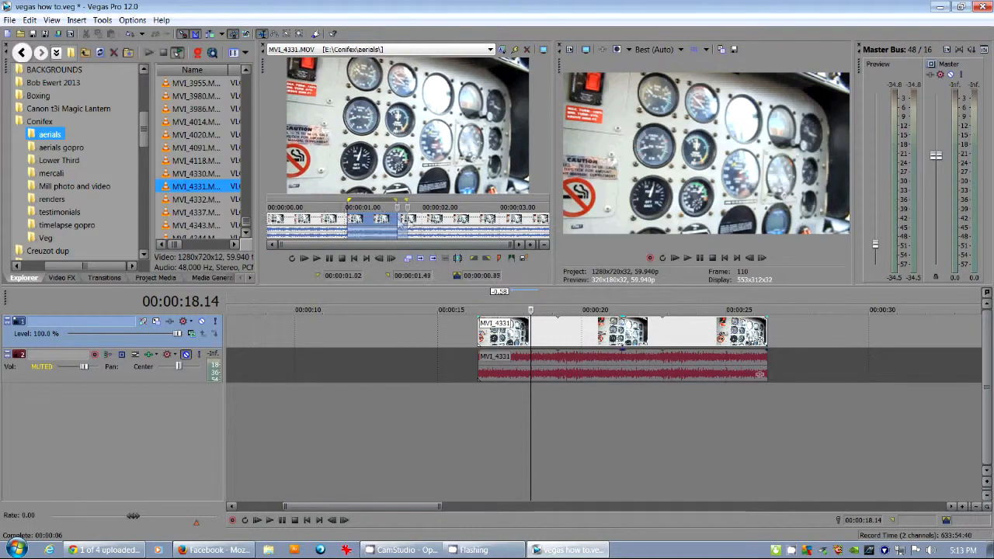
left_click(419, 260)
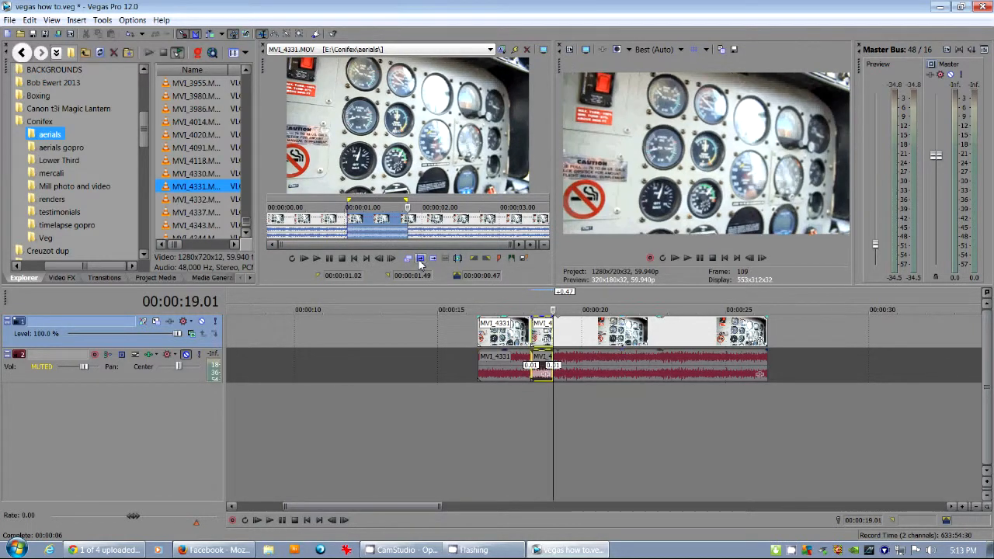
Step: Move the short event to directly after the long MVI_4331 event, and delete it from the timeline
left_click_drag(547, 338, 775, 318)
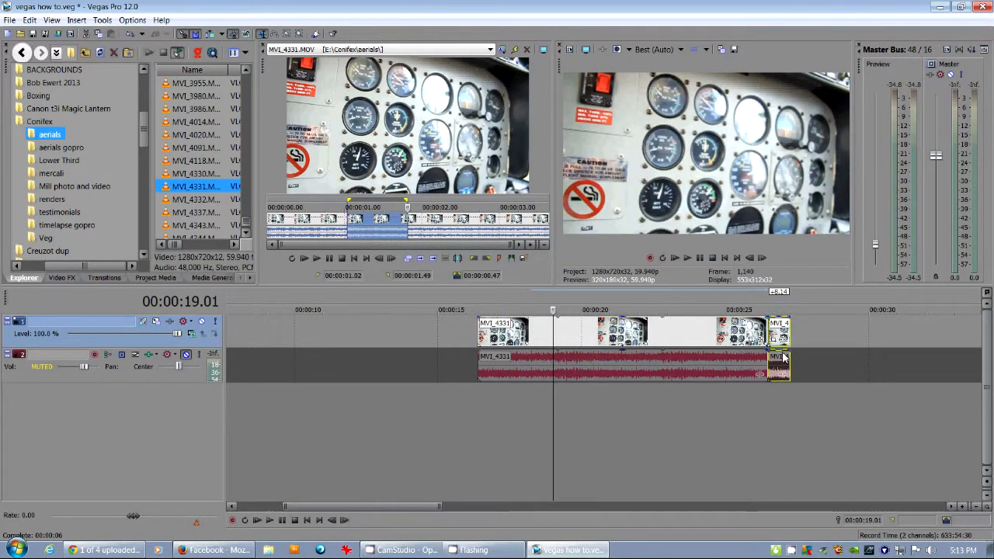
key("Delete")
Step: Create a subclip named "sub1" from the marked Trimmer range, without reversing it
left_click_drag(388, 223, 431, 225)
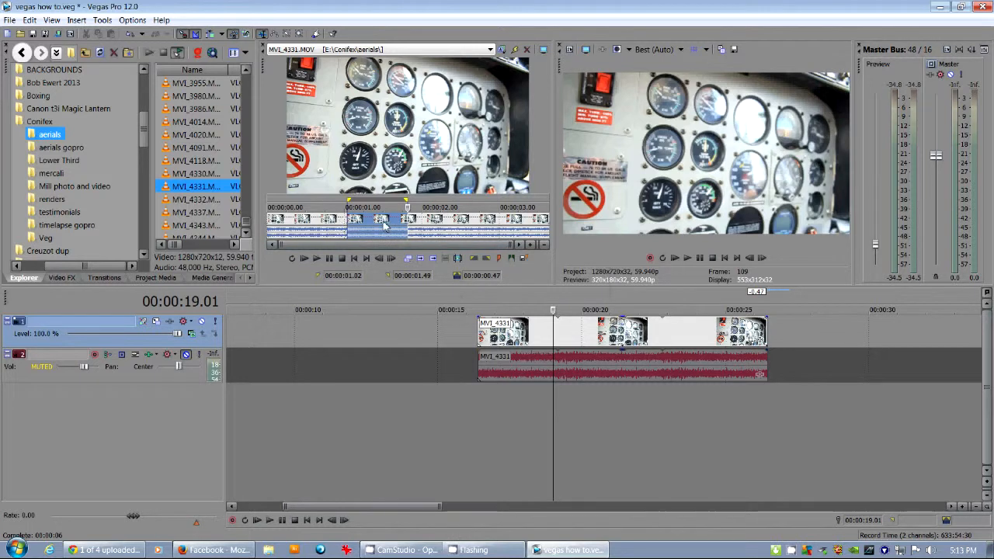
left_click(458, 260)
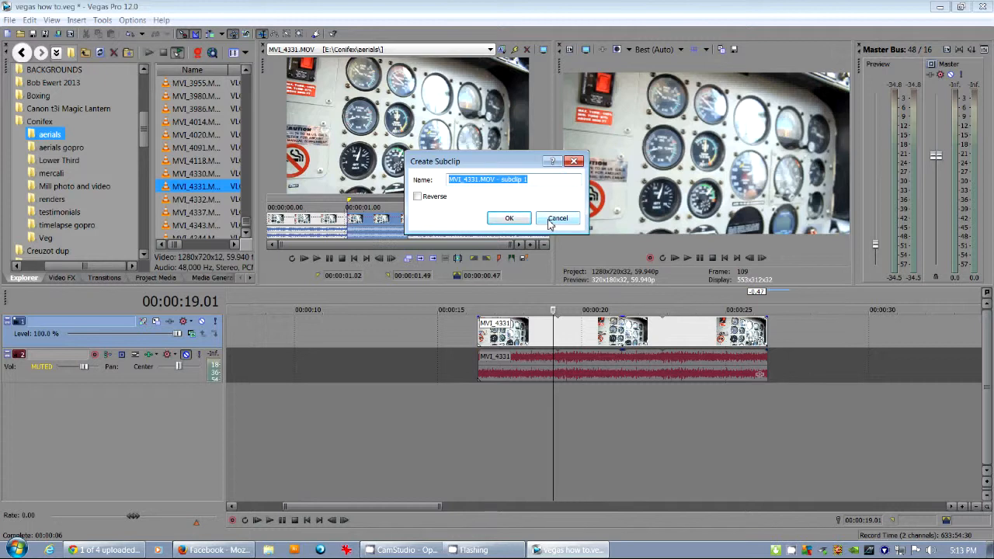
type("sub1")
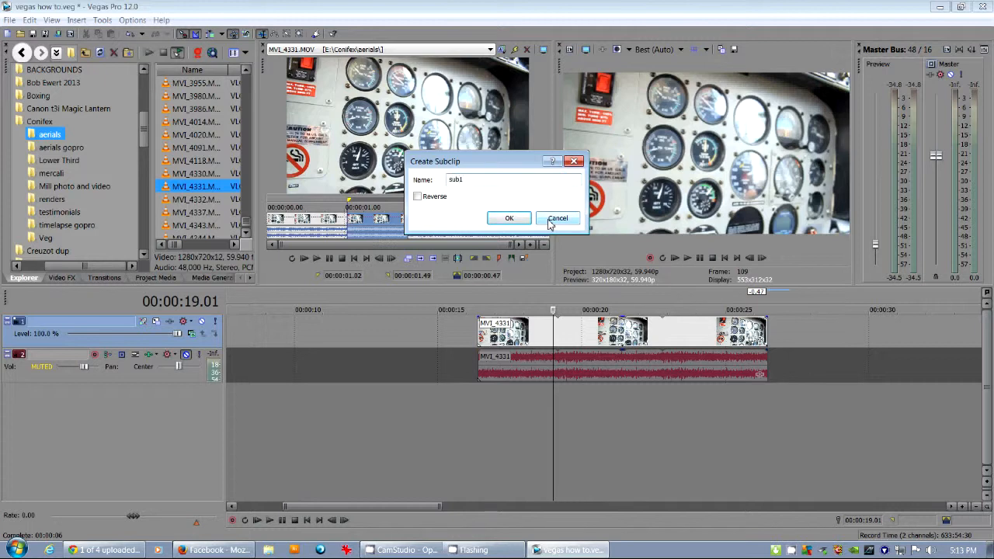
left_click(509, 218)
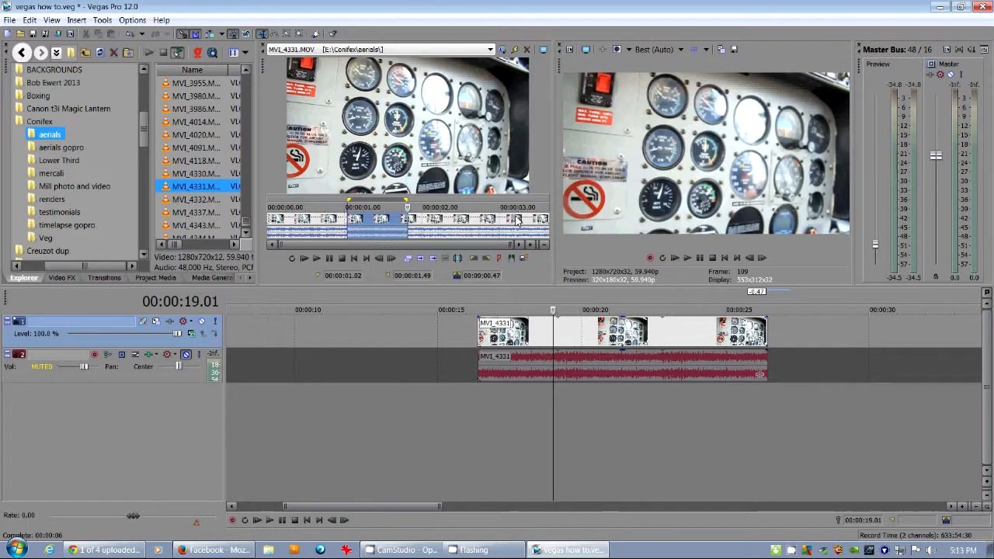
Step: Place the sub1 subclip from the project media on the timeline at 00:00:13.32 and play it
left_click(156, 278)
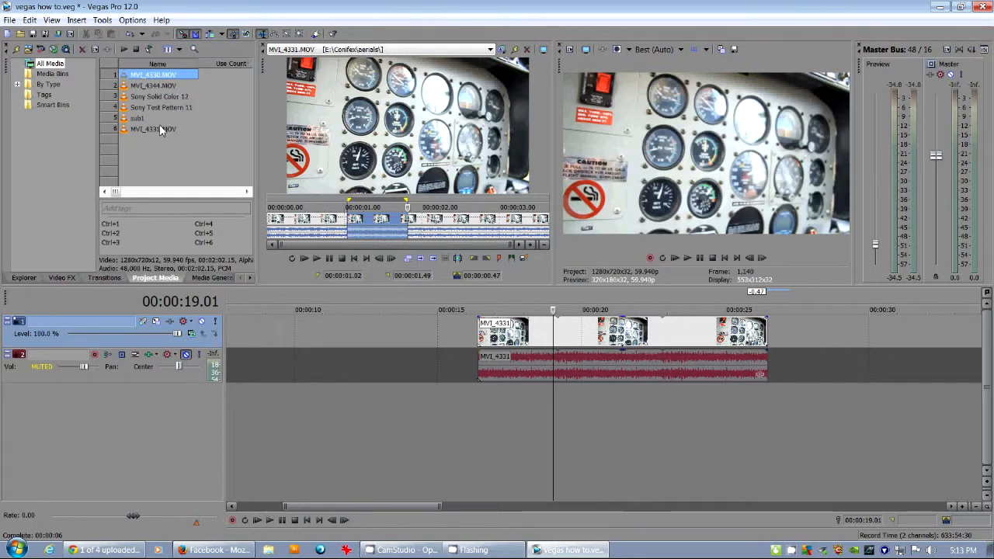
left_click(137, 119)
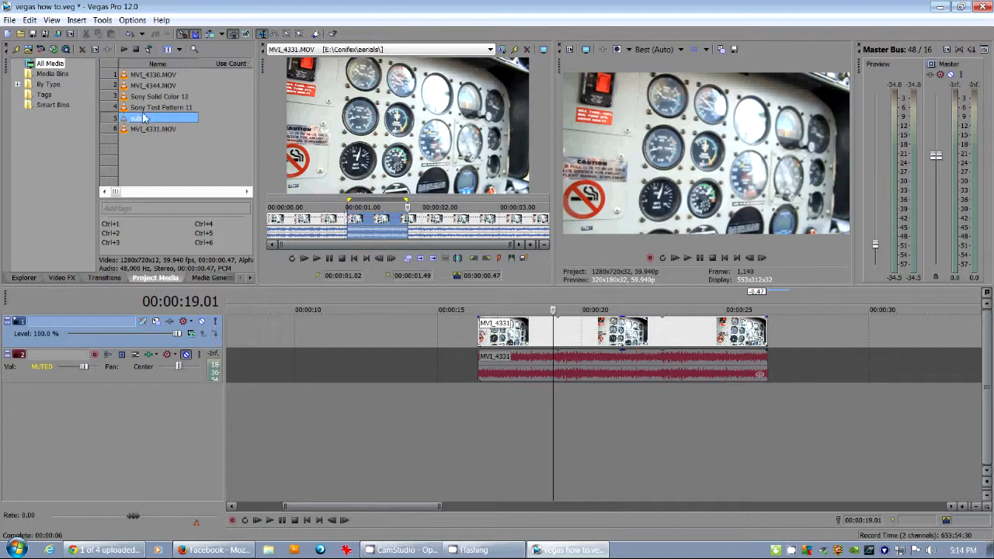
left_click_drag(142, 121, 425, 338)
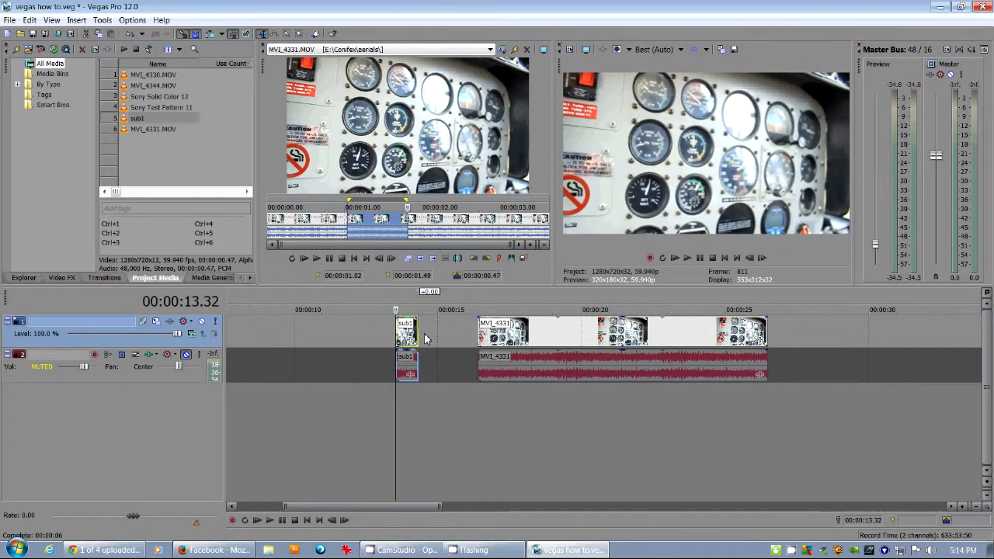
key("space")
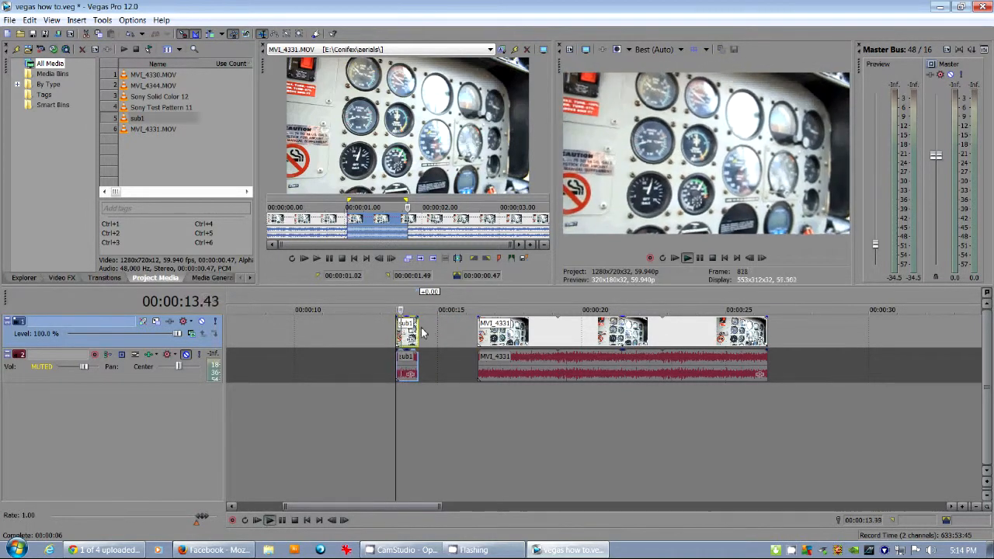
Step: Extend the end of the sub1 event by about 00:00:01.28 and play the lengthened event from near its start
left_click_drag(422, 332, 460, 332)
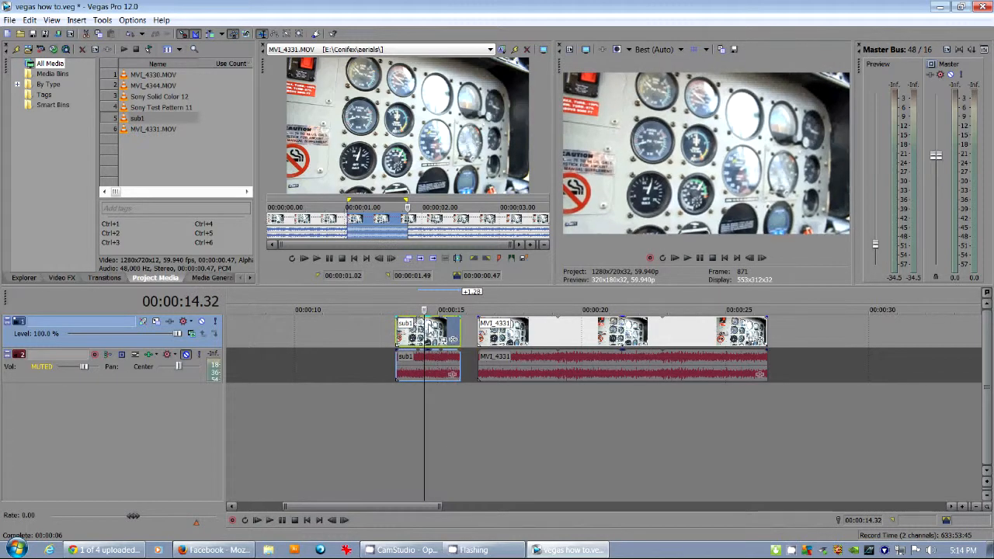
scroll(418, 323, "up", 3)
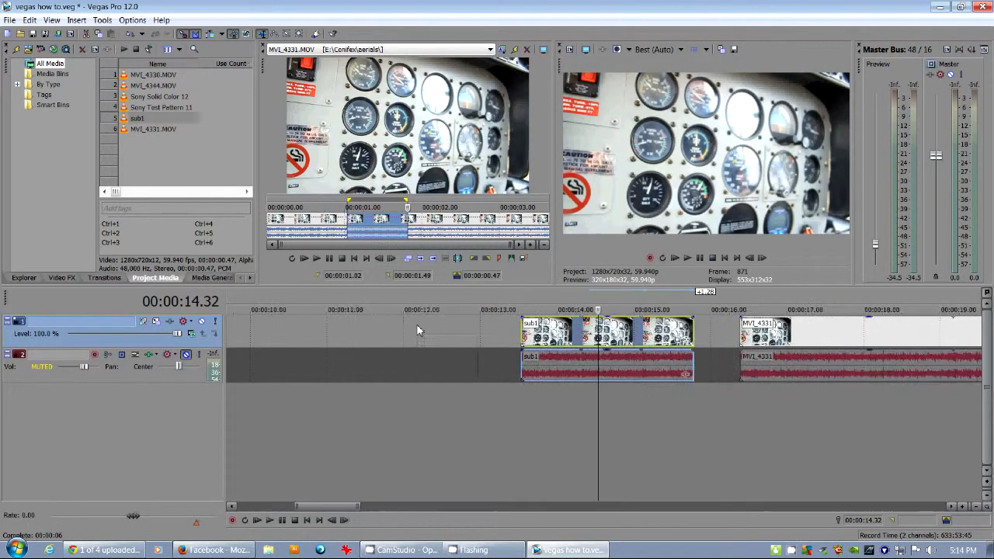
left_click(545, 292)
key("space")
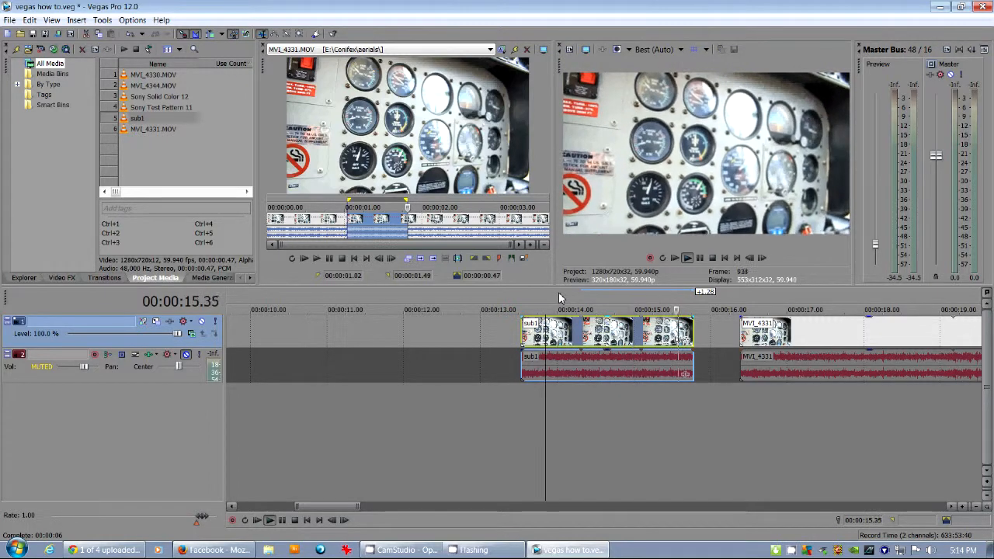
Step: Delete the lengthened sub1 event from the timeline
left_click(585, 332)
key("Delete")
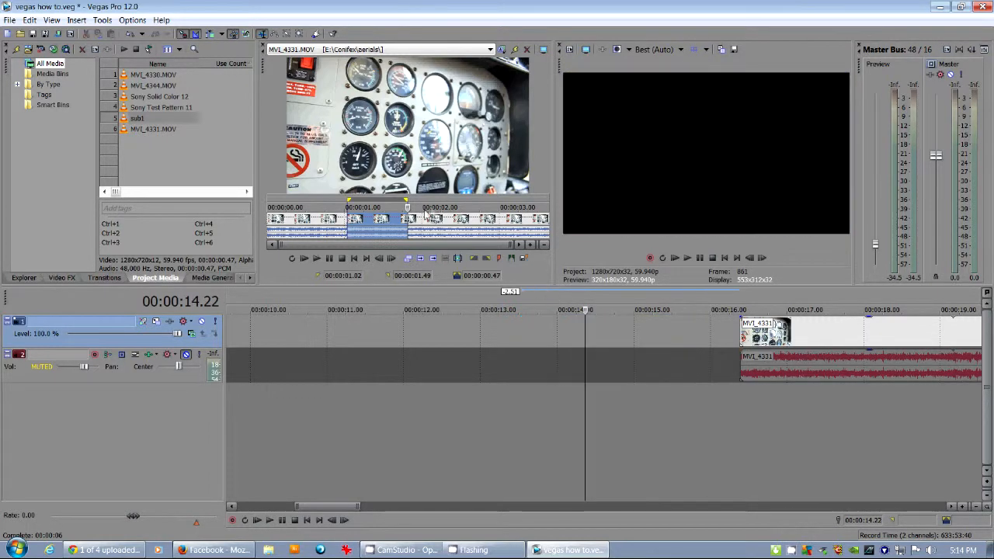
Step: Look over the commands offered for the Trimmer clip, including those for inserting and saving markers and regions
left_click(444, 221)
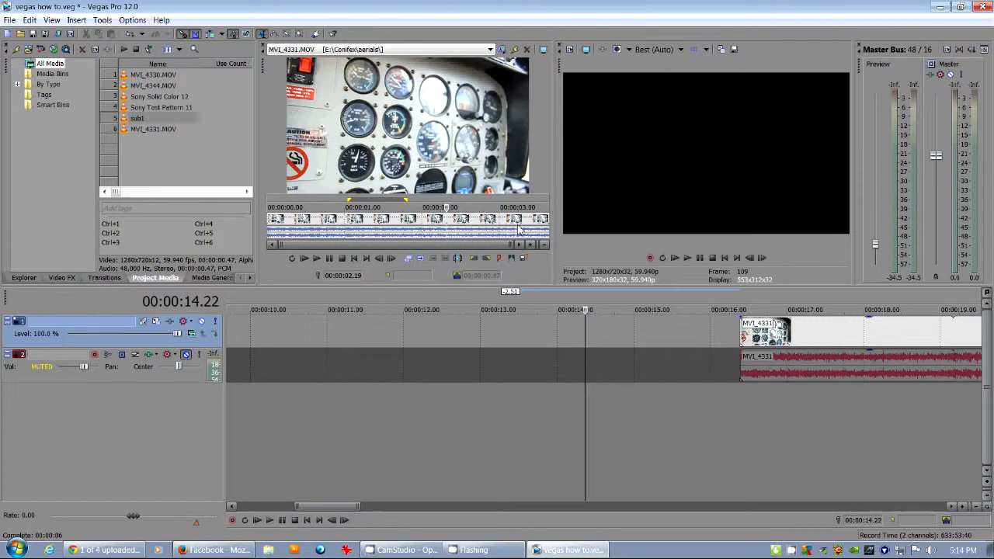
right_click(384, 116)
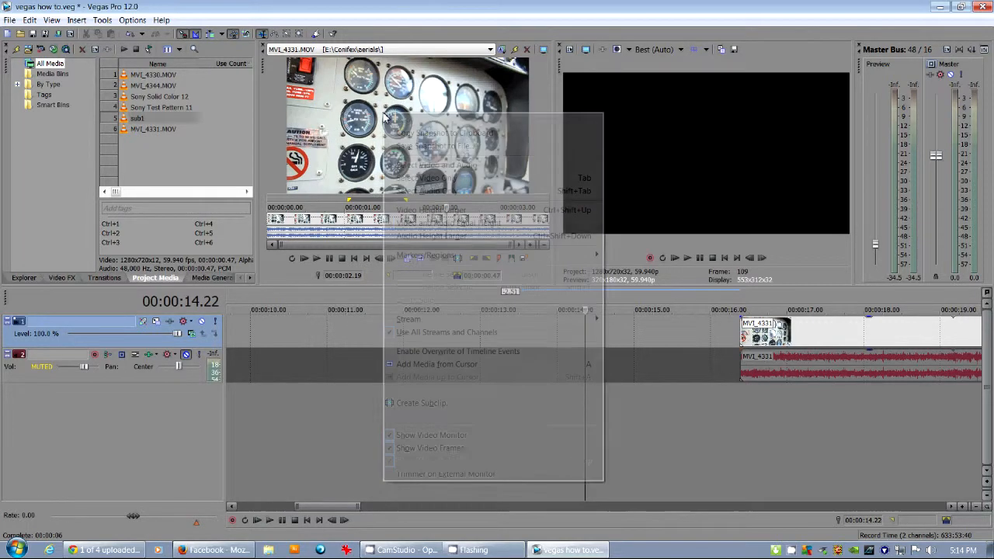
right_click(371, 95)
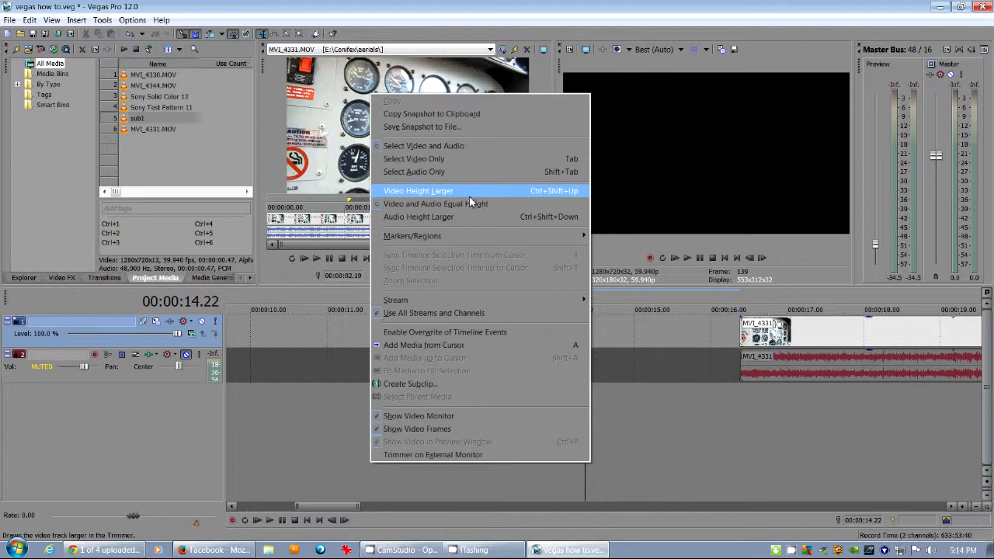
mouse_move(468, 240)
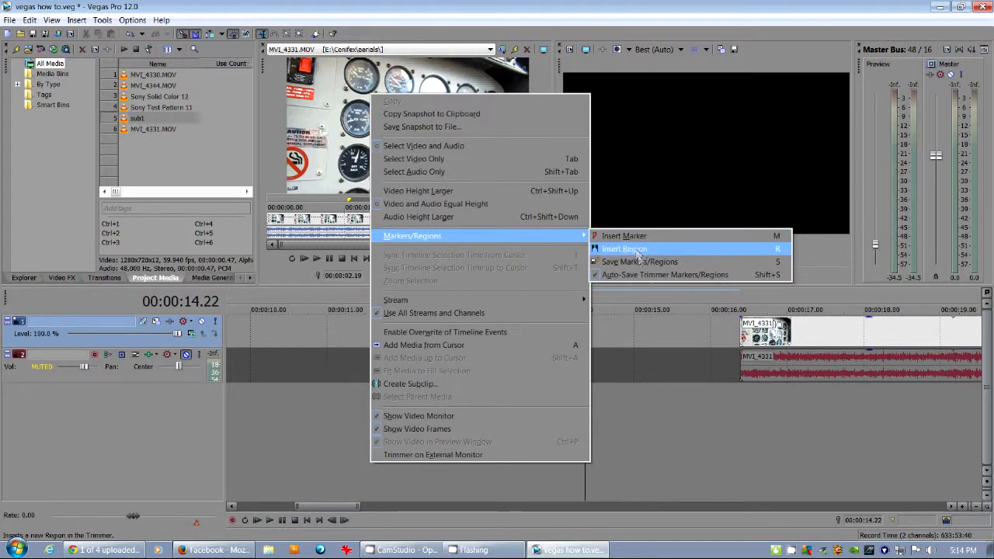
left_click(635, 249)
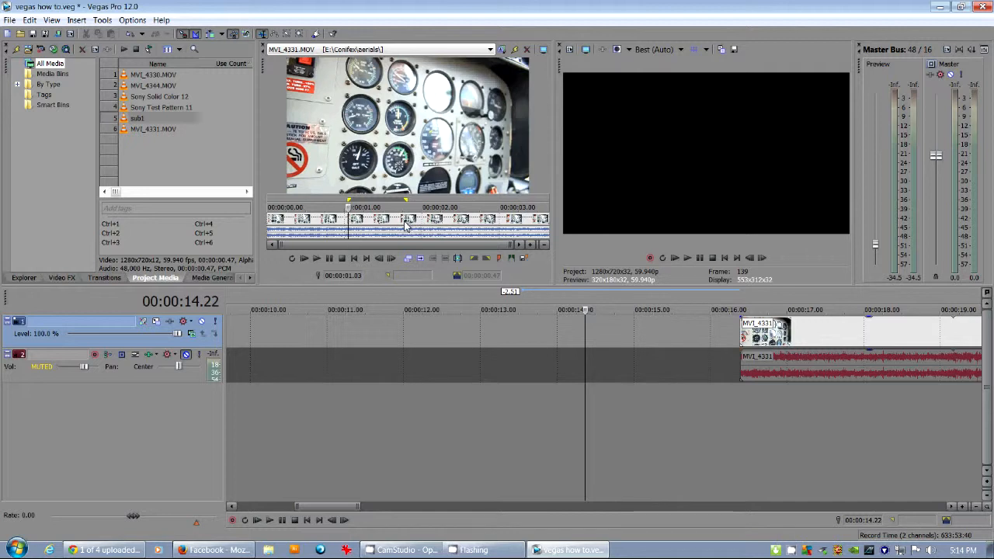
Step: Insert a marker at 00:00:01.03 in the Trimmer and move it to 00:00:02.05
left_click(374, 219)
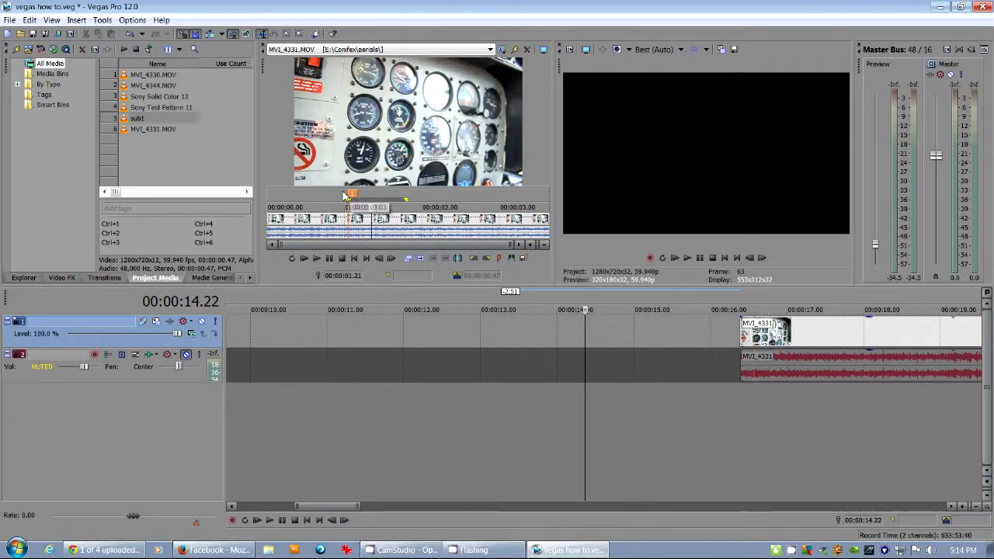
left_click_drag(352, 199, 433, 200)
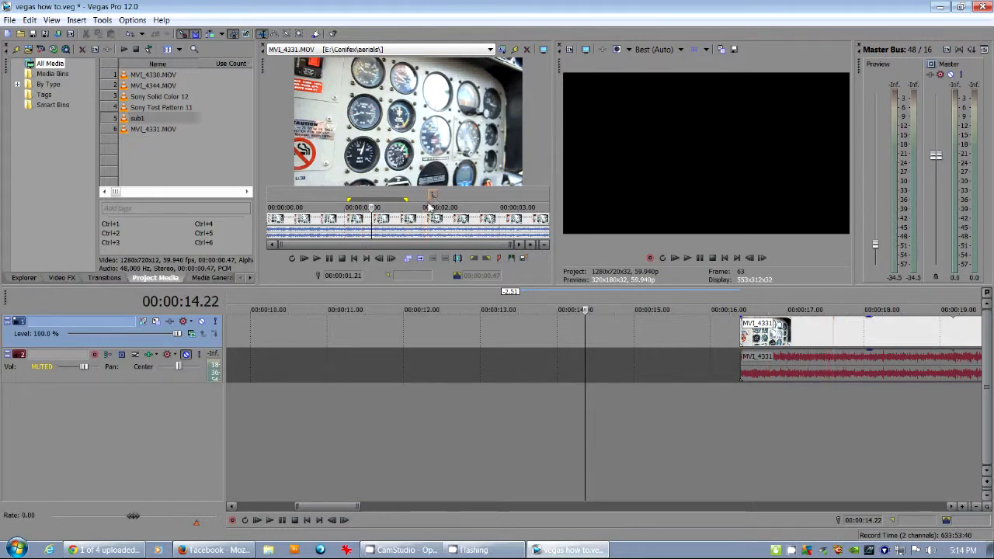
Step: Name the Trimmer marker at 00:00:02.05 "one"
right_click(430, 196)
left_click(454, 214)
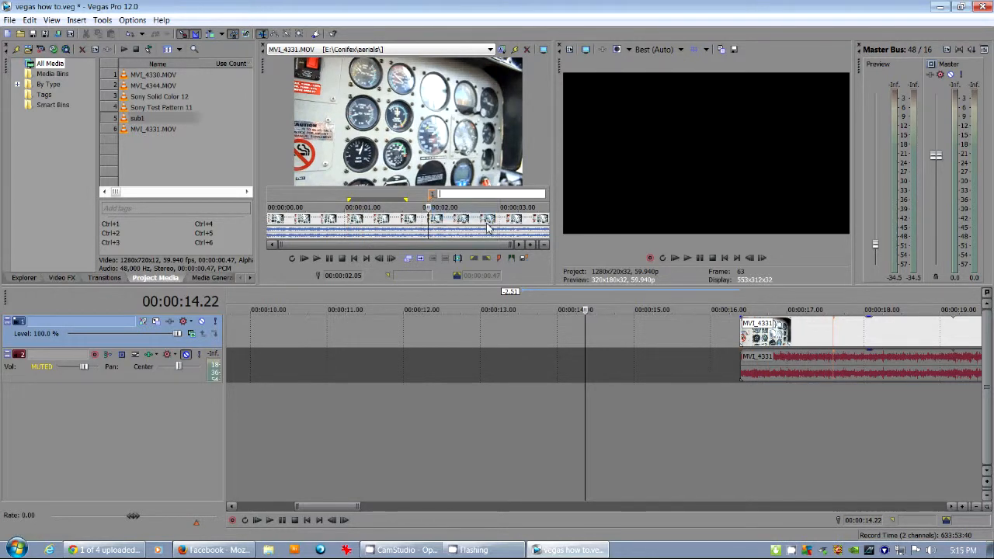
type("one")
key("Return")
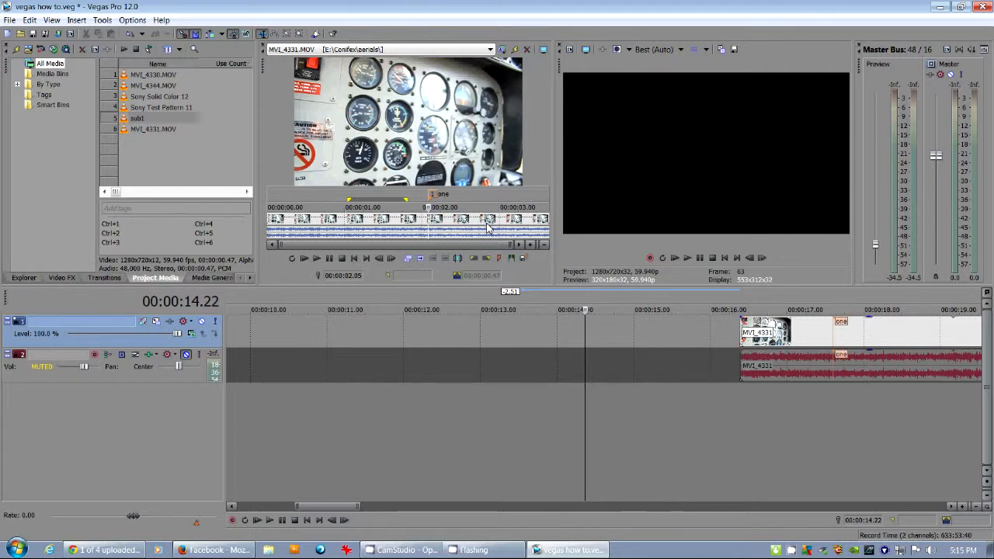
Step: Insert a second Trimmer marker at 00:00:02.48 and name it "wow"
left_click(482, 221)
key("m")
key("m")
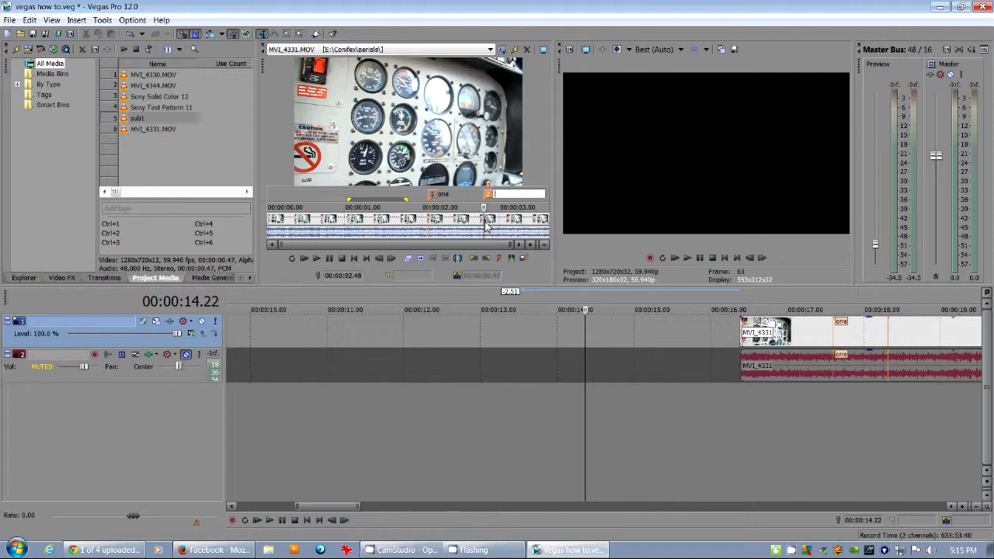
type("wow")
key("Return")
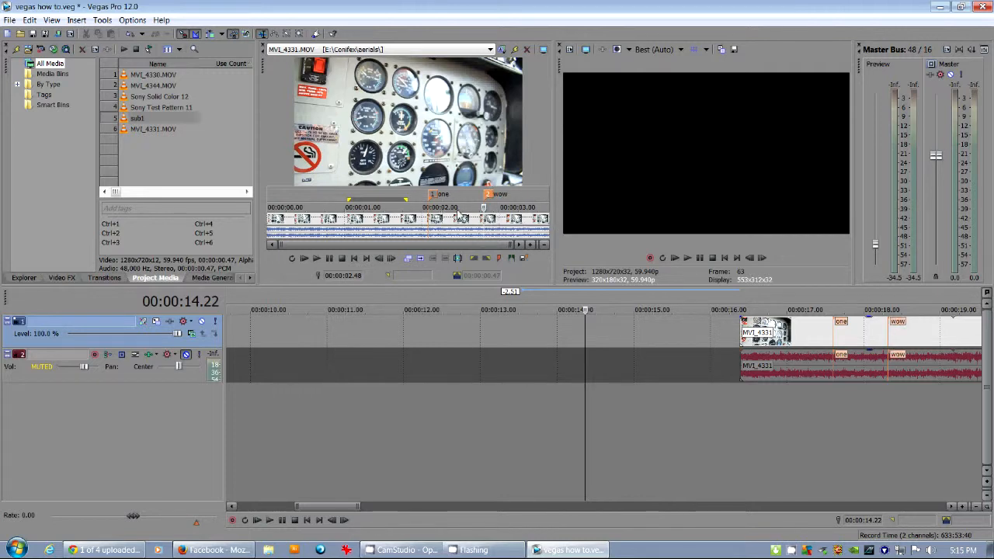
Step: Review the Trimmer's remaining context options, such as track heights, streams and timeline selection syncing
right_click(382, 145)
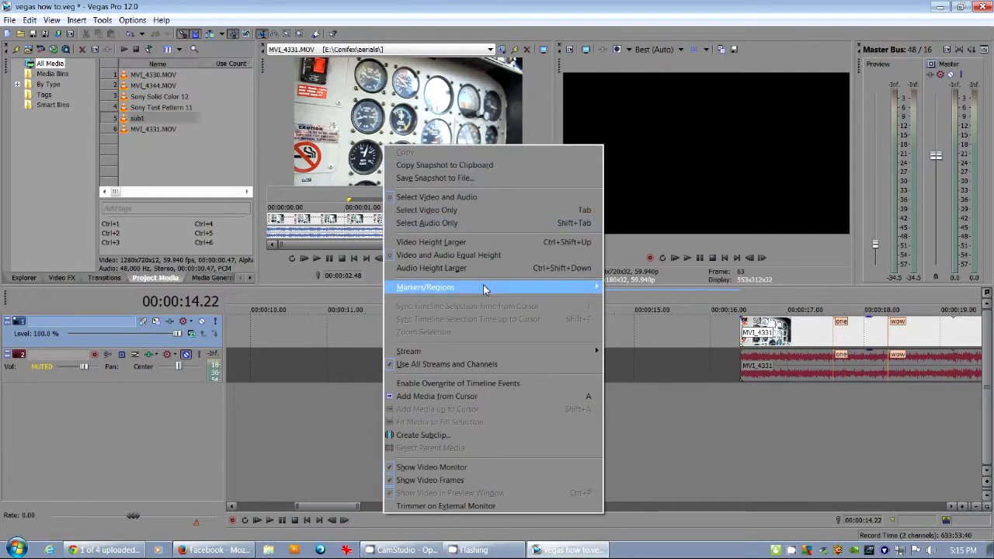
mouse_move(483, 285)
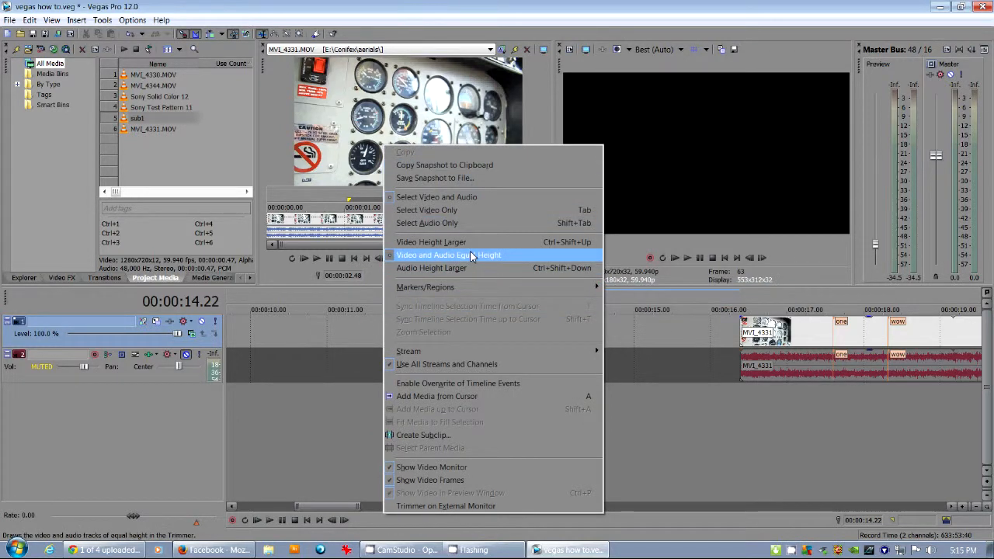
mouse_move(498, 354)
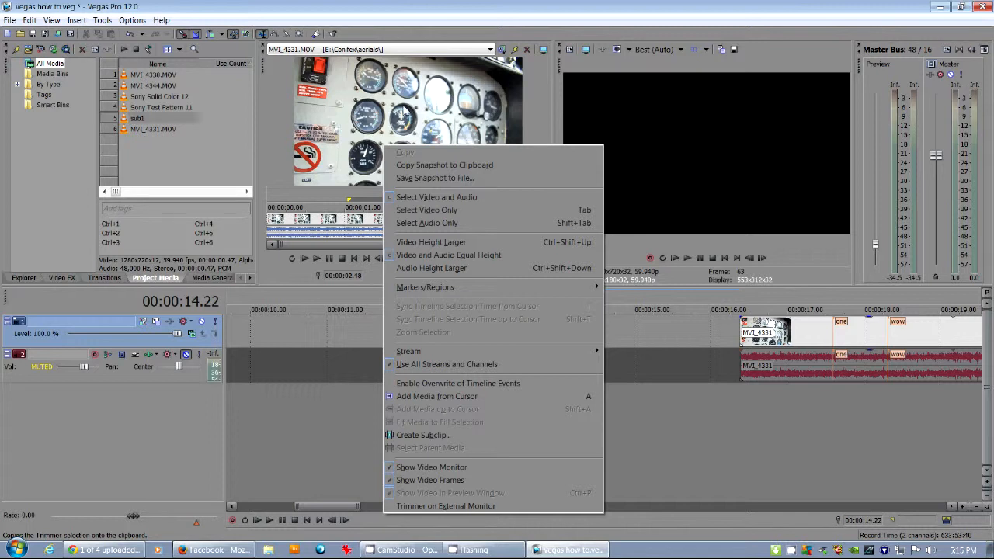
left_click(403, 115)
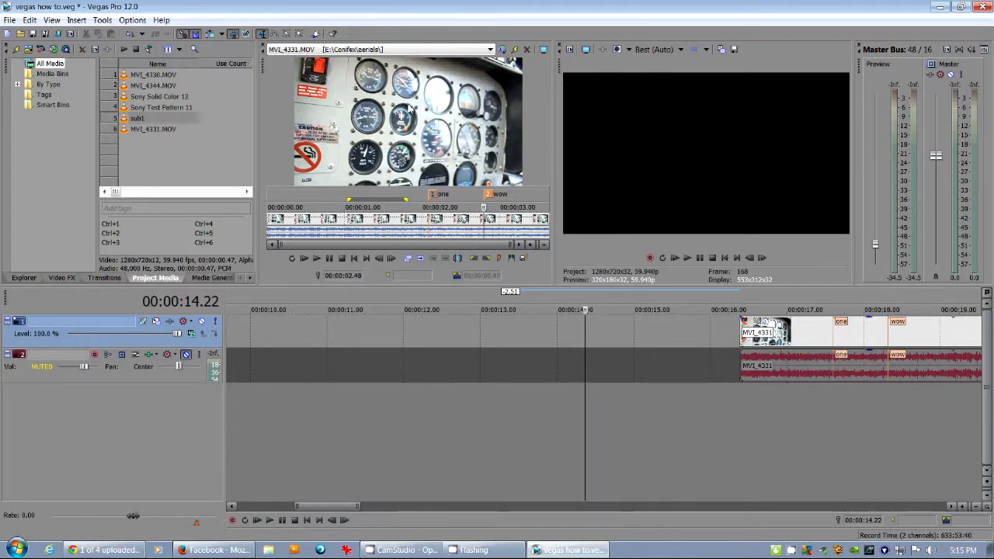
Step: Delete the "wow" and "one" markers from the Trimmer clip
right_click(491, 198)
left_click(516, 232)
right_click(433, 196)
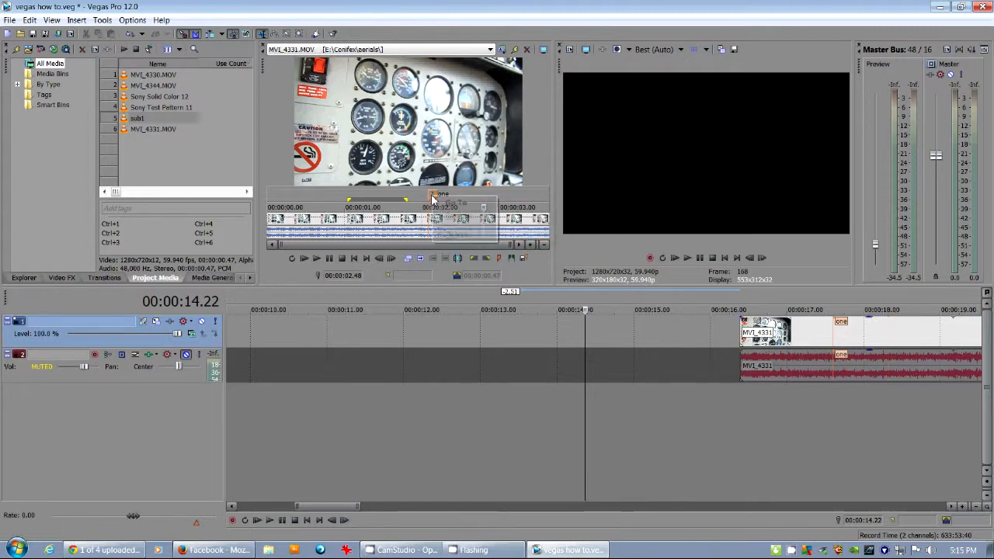
left_click(460, 231)
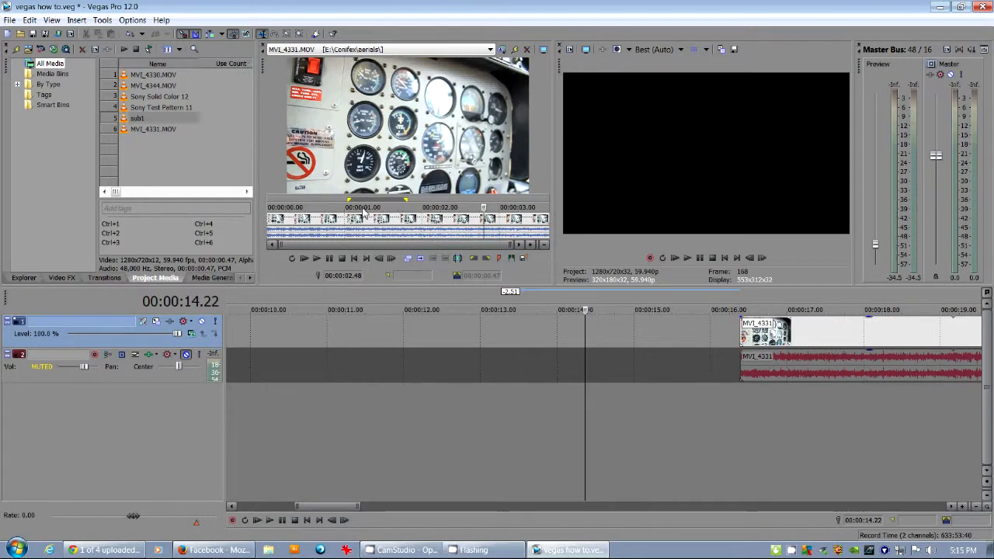
Step: Mark the Trimmer range from 00:00:00.53 to 00:00:02.20 and turn it into a region named "region one"
left_click_drag(335, 204, 446, 222)
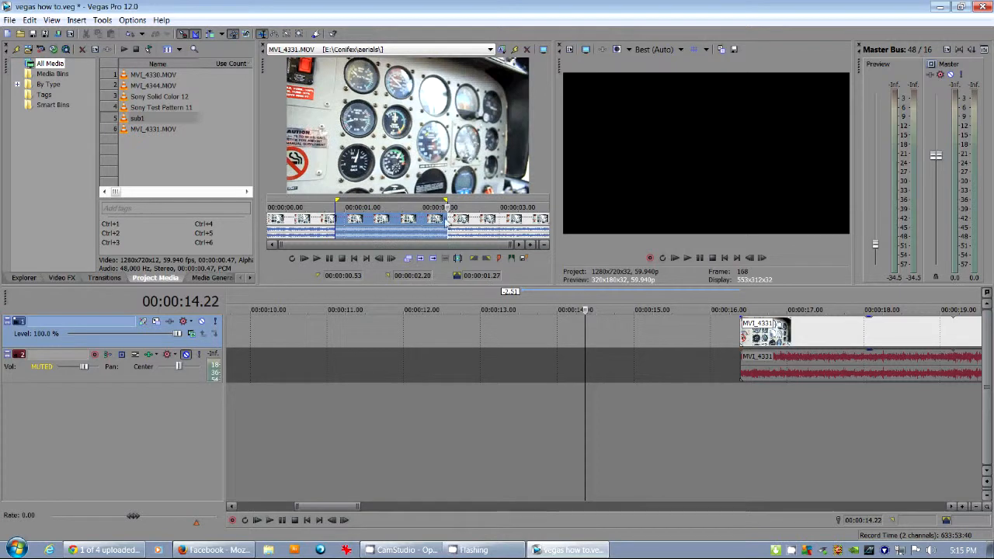
key("m")
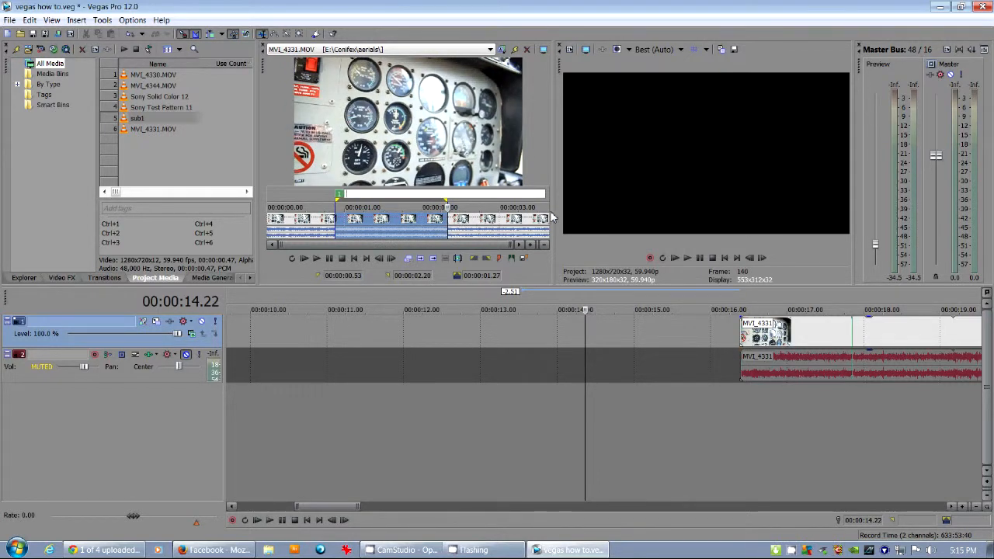
type("region one")
key("Return")
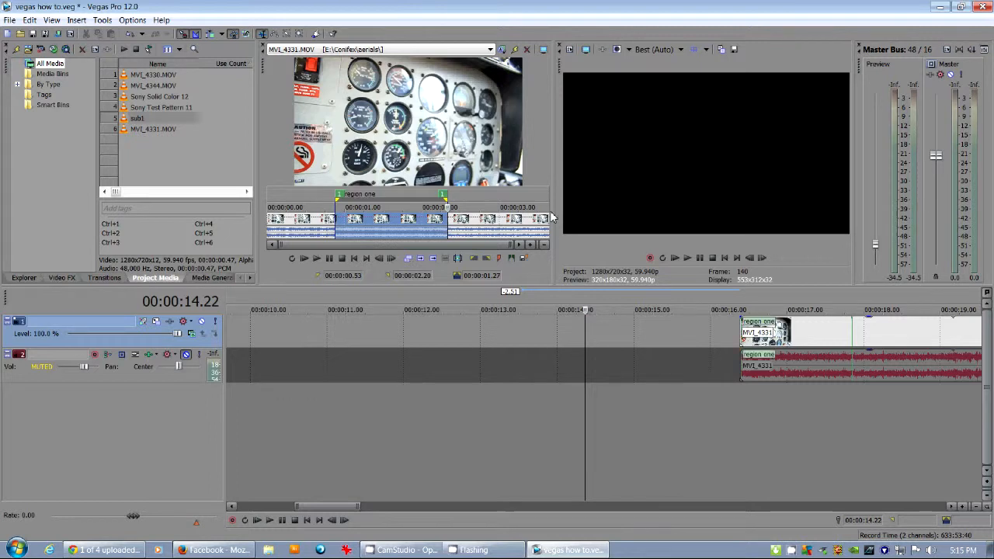
Step: Play the Trimmer clip from the start of "region one" past the region's end
left_click(475, 221)
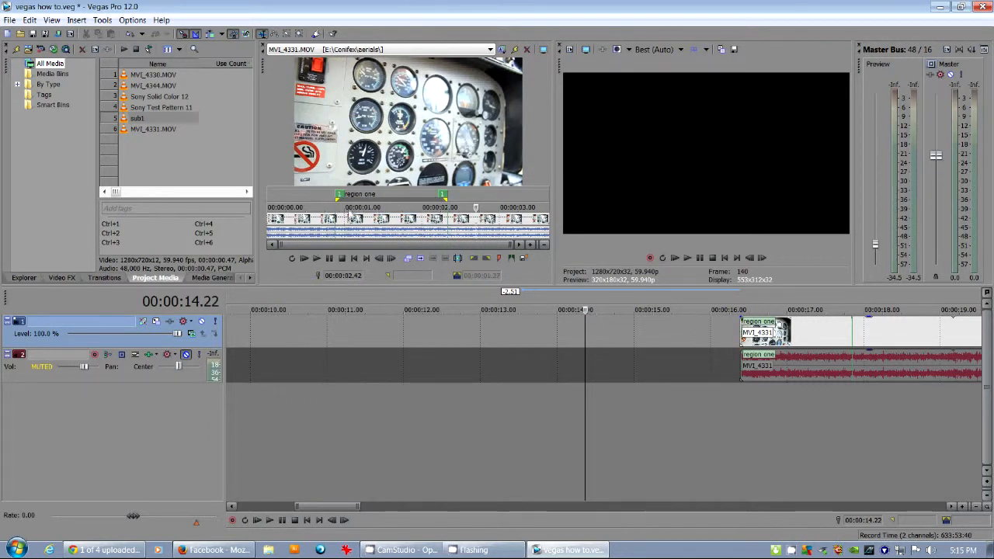
left_click(337, 196)
key("space")
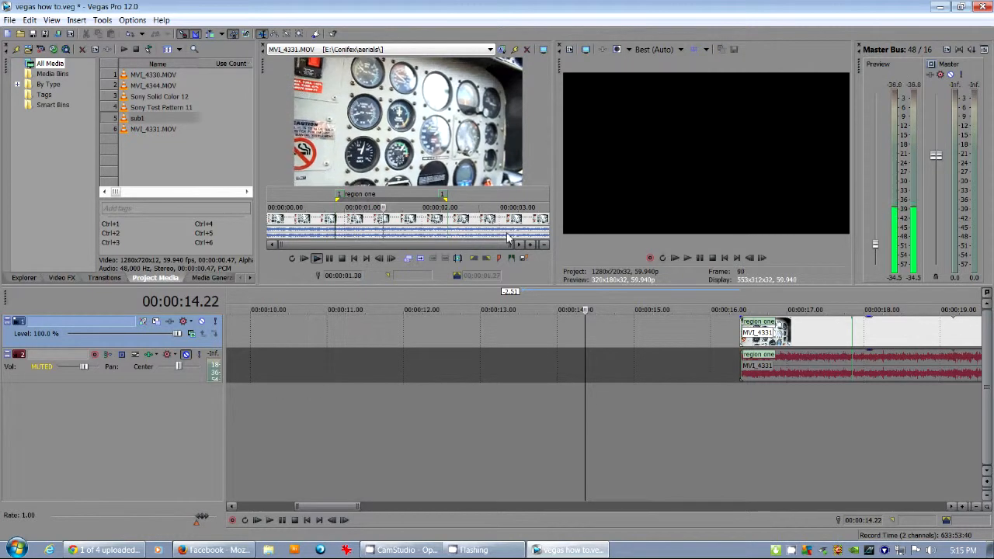
key("space")
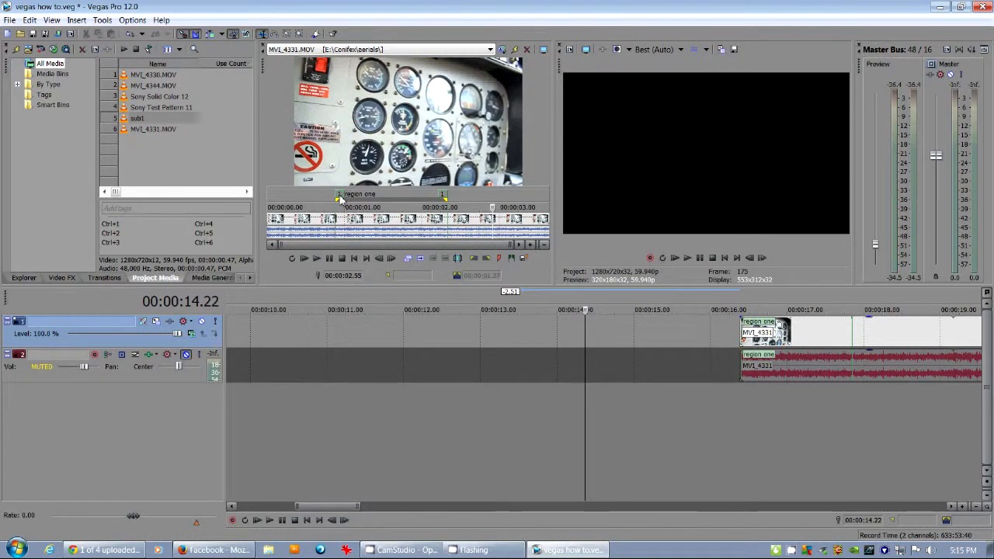
Step: Select the range of "region one" in the Trimmer and add it to the timeline at about 00:00:12
double_click(381, 199)
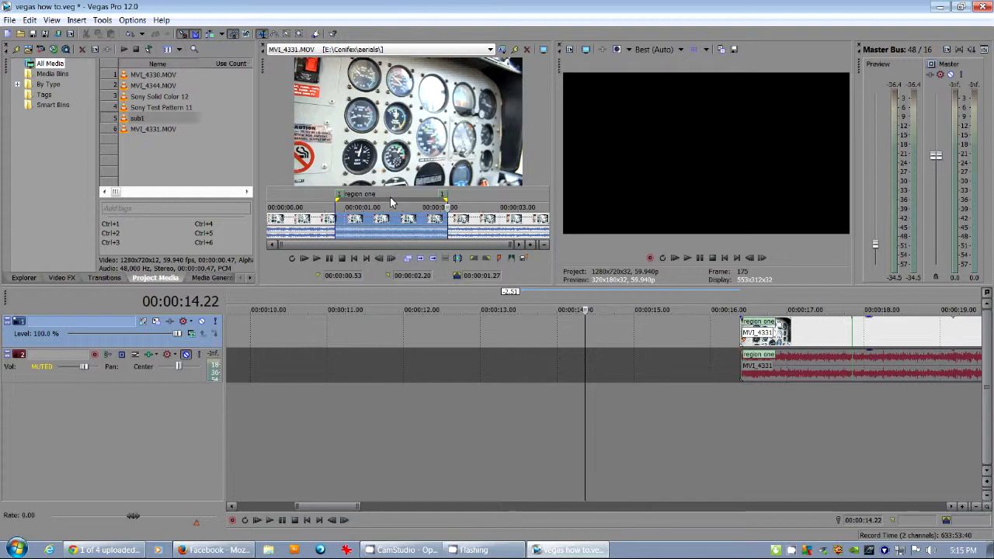
triple_click(390, 198)
double_click(393, 197)
double_click(393, 198)
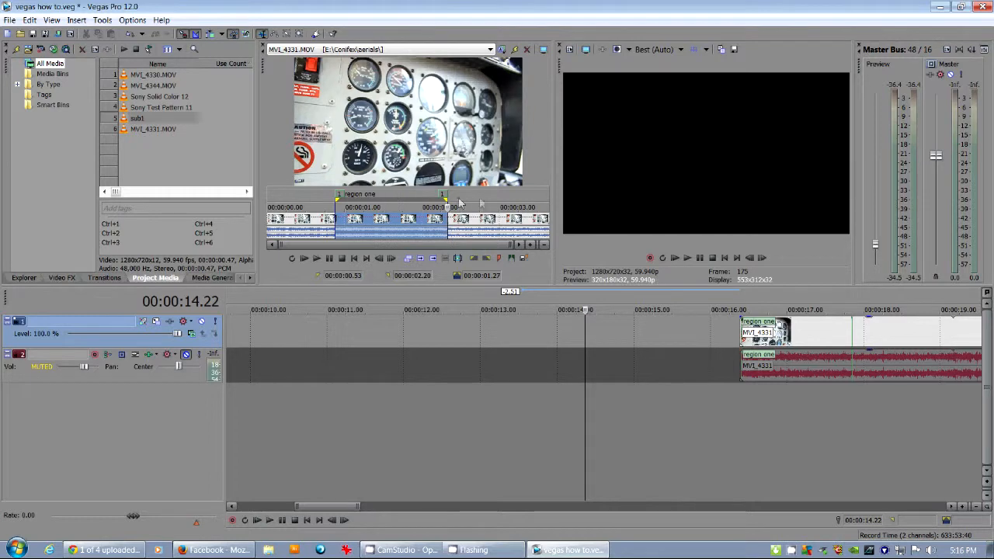
double_click(480, 198)
double_click(398, 196)
double_click(326, 197)
double_click(391, 196)
left_click_drag(400, 276, 402, 321)
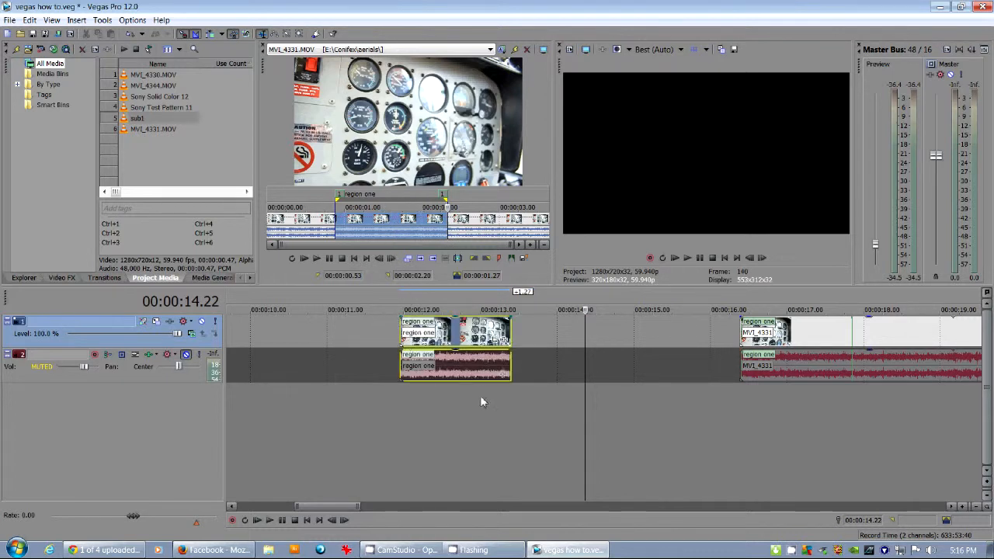
Step: Extend the end and start of the "region one" event on the timeline, and trim both edges back to the region boundaries
left_click(449, 341)
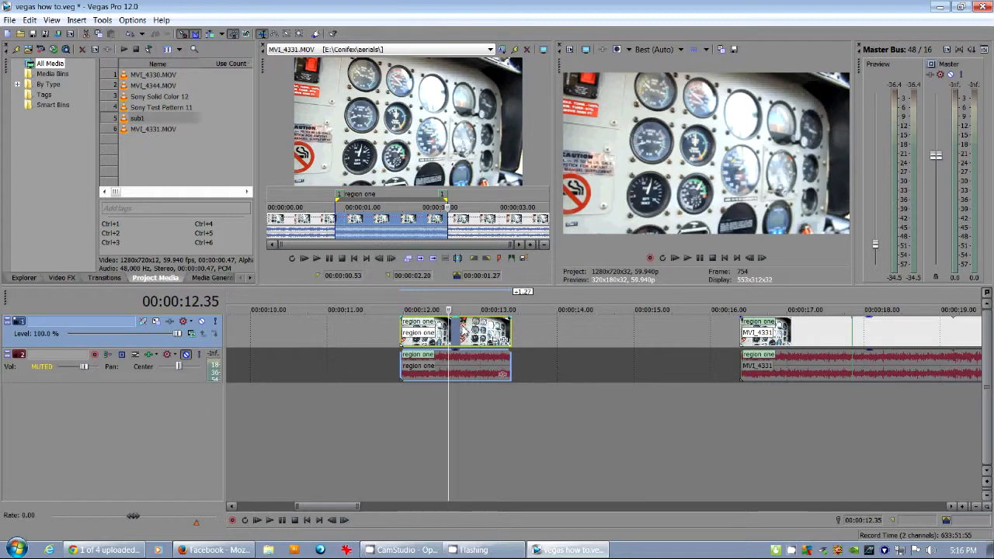
left_click(462, 326)
mouse_move(510, 335)
left_mouse_down()
mouse_move(533, 338)
mouse_move(498, 340)
mouse_move(525, 344)
left_mouse_up()
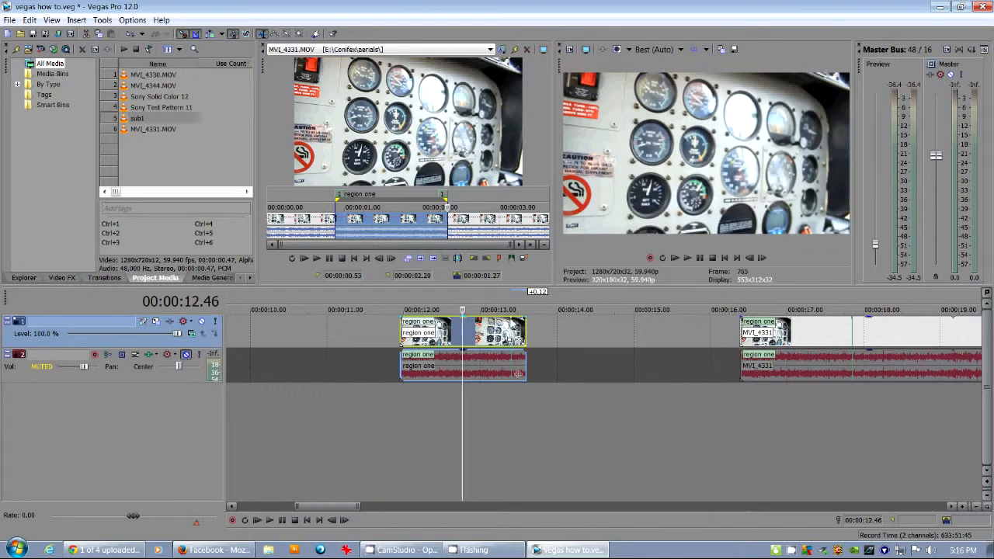
left_click_drag(401, 334, 369, 334)
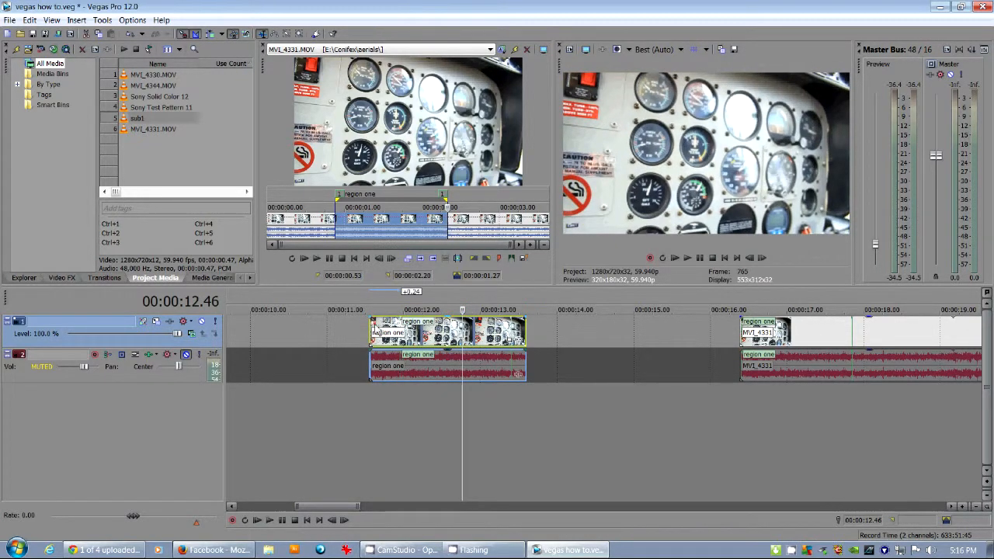
left_click_drag(370, 334, 402, 334)
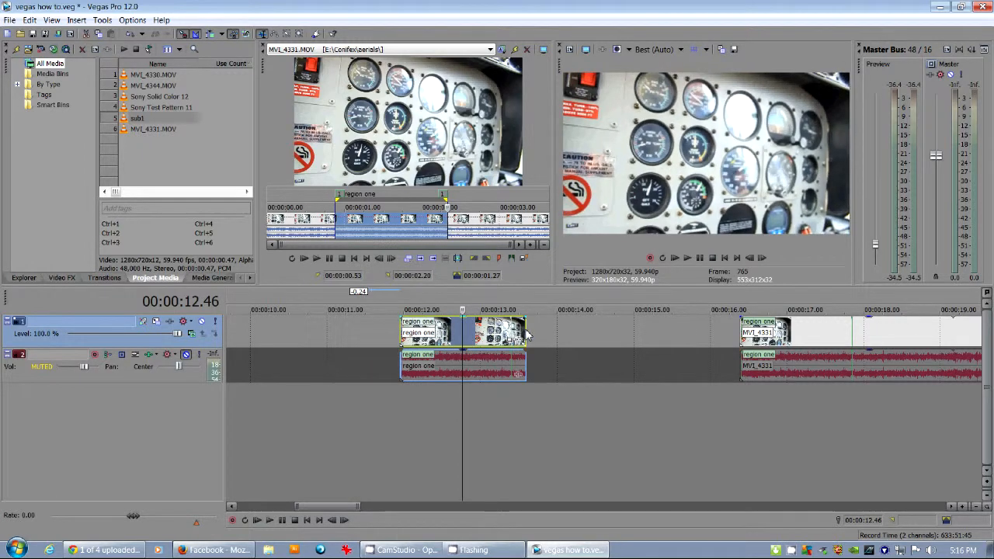
left_click_drag(526, 333, 510, 334)
Step: Delete the "region one" event from the timeline and return the Trimmer cursor to the region's start at 00:00:00.53
left_click(414, 335)
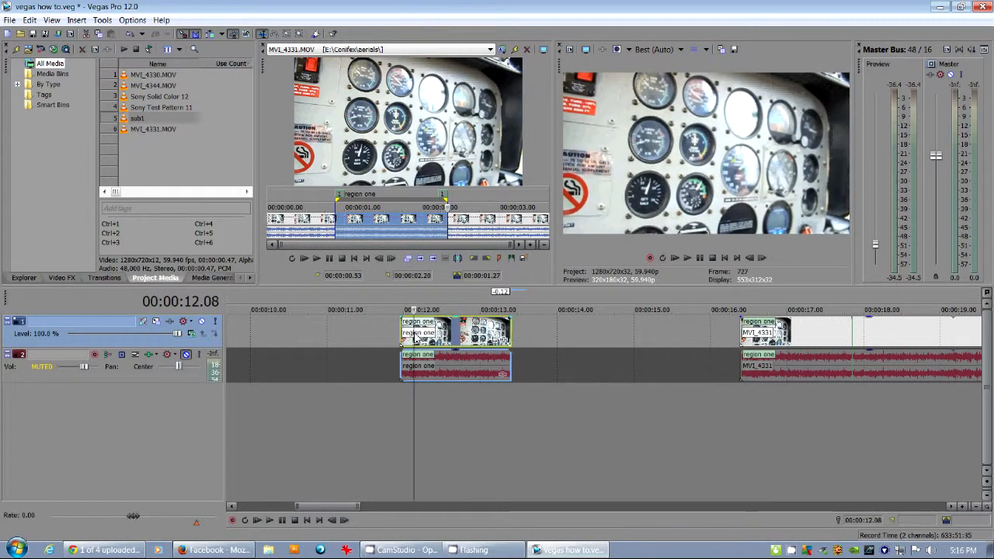
key("Delete")
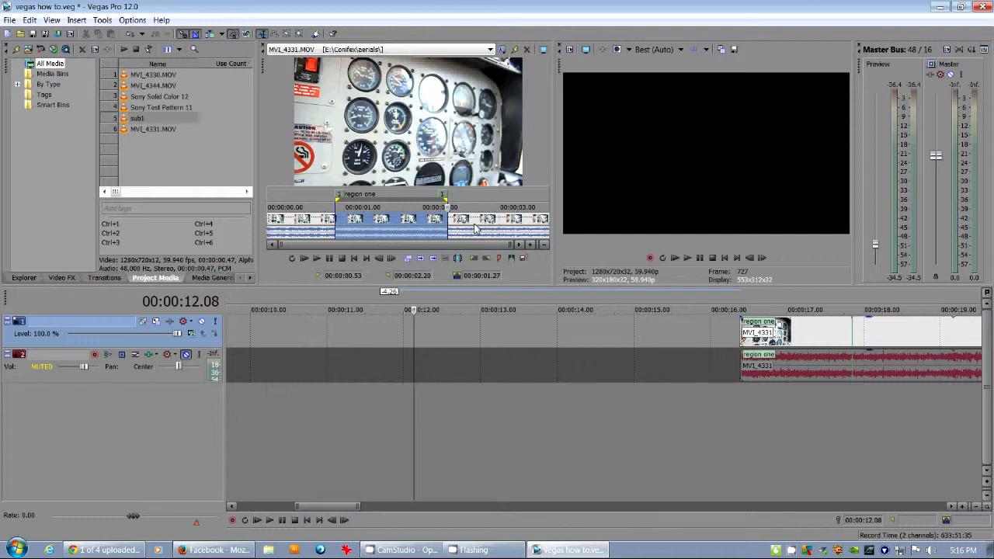
left_click(465, 221)
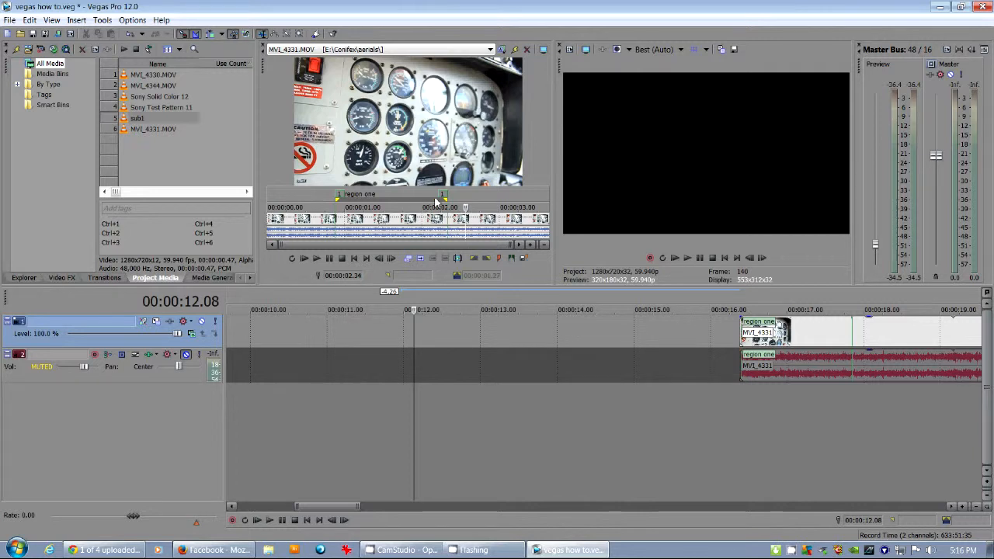
left_click(336, 220)
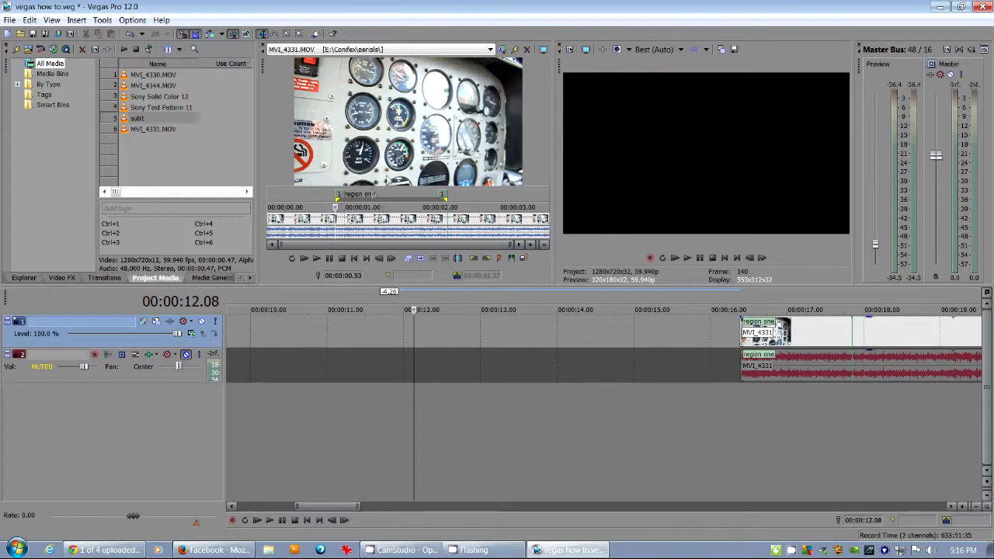
Step: Add the Trimmer range 00:00:01.04 to 00:00:02.29 to the timeline at about 00:00:10 and paste 13 copies consecutively from 00:00:10.20
left_click_drag(350, 222, 255, 352)
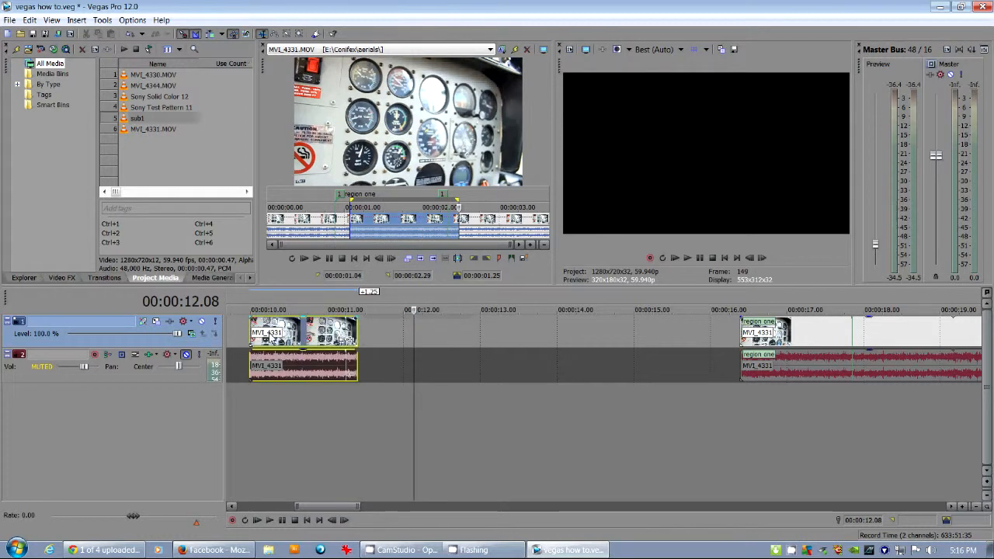
left_click(275, 338)
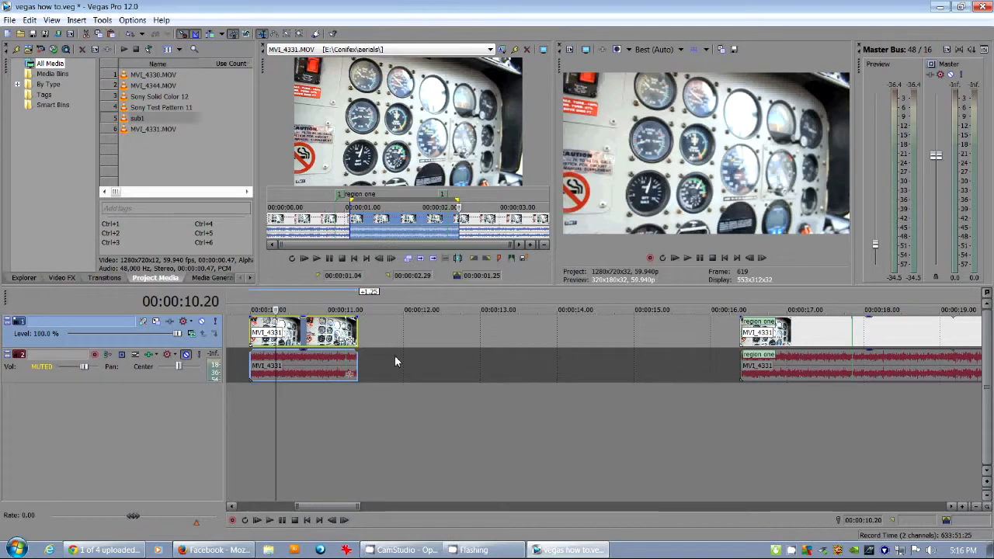
key("ctrl+v")
key("ctrl+v")
key("ctrl+v")
key("ctrl+v")
key("ctrl+v")
key("ctrl+v")
key("ctrl+v")
key("ctrl+v")
key("ctrl+v")
key("ctrl+v")
key("ctrl+v")
key("ctrl+v")
key("ctrl+v")
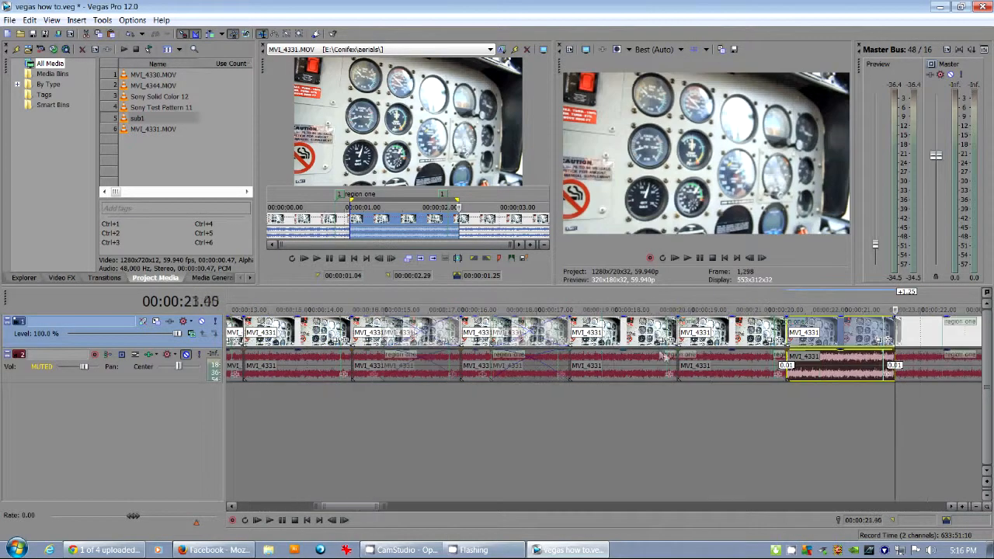
scroll(640, 321, "down", 5)
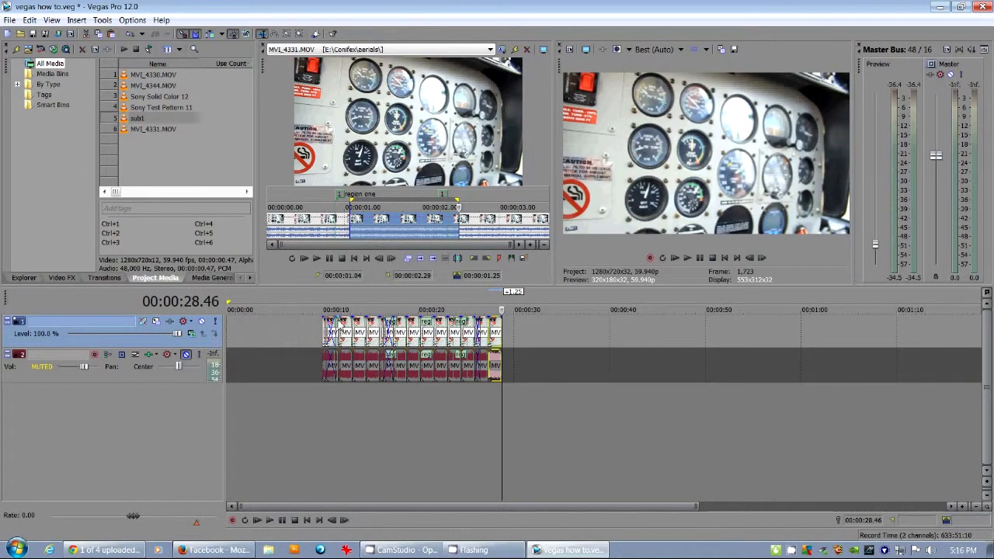
Step: Insert a new video track above the existing video track
left_click(343, 326)
scroll(344, 326, "up", 4)
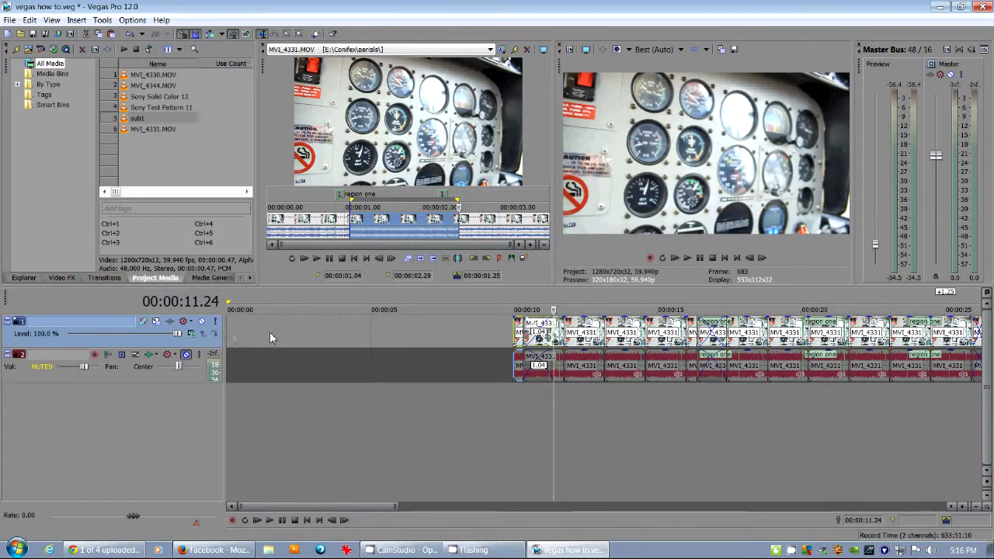
right_click(204, 349)
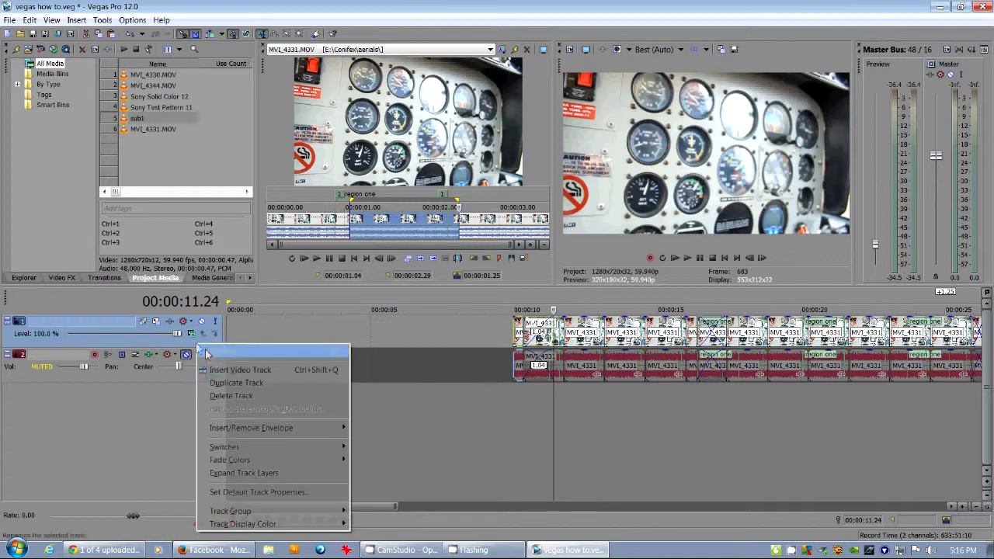
left_click(240, 370)
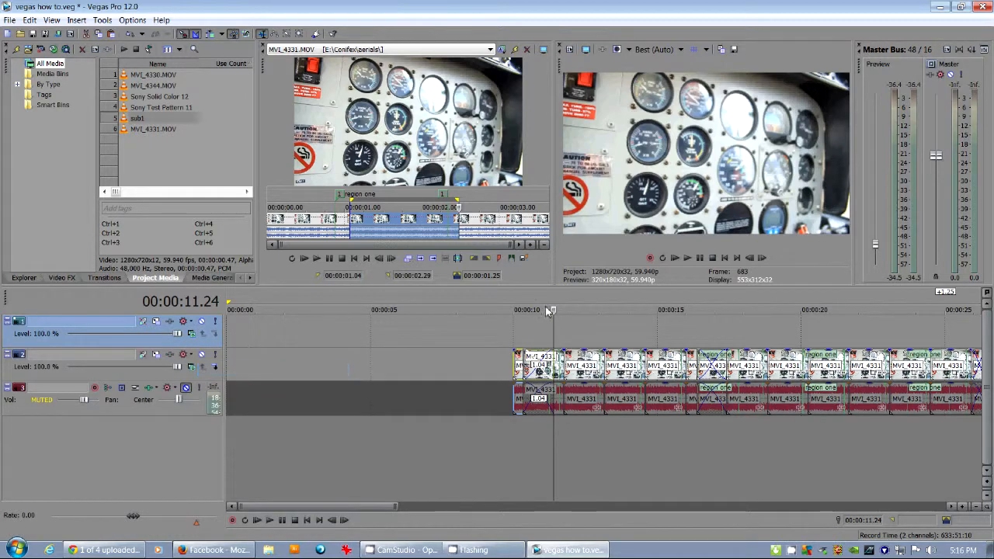
Step: Play the timeline from about 00:00:12 and pause at 00:00:14.48
left_click(578, 332)
key("space")
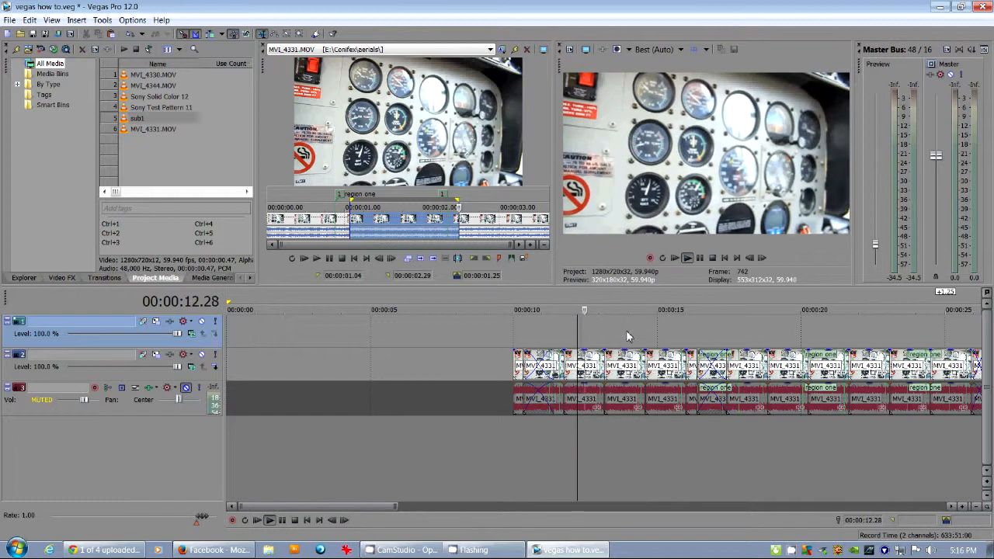
key("Return")
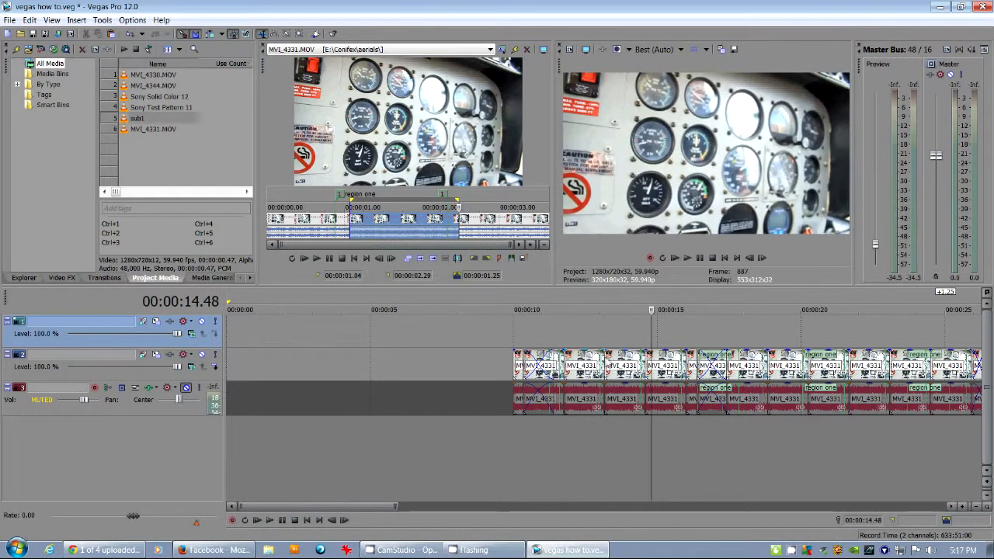
Step: Trim 26 frames off the end of the event near 00:00:12 to open a gap, and play the timeline up to it
left_click_drag(610, 364, 601, 363)
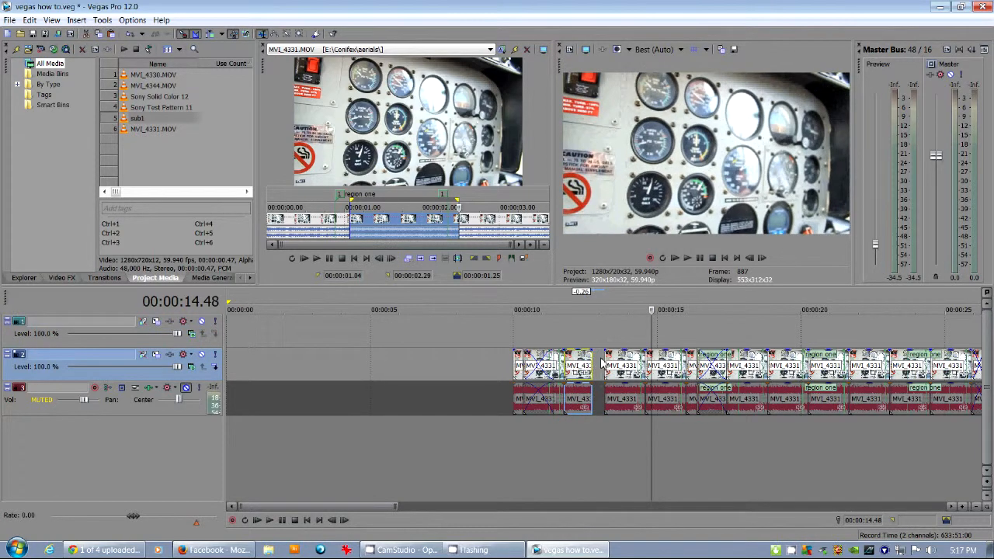
left_click(572, 299)
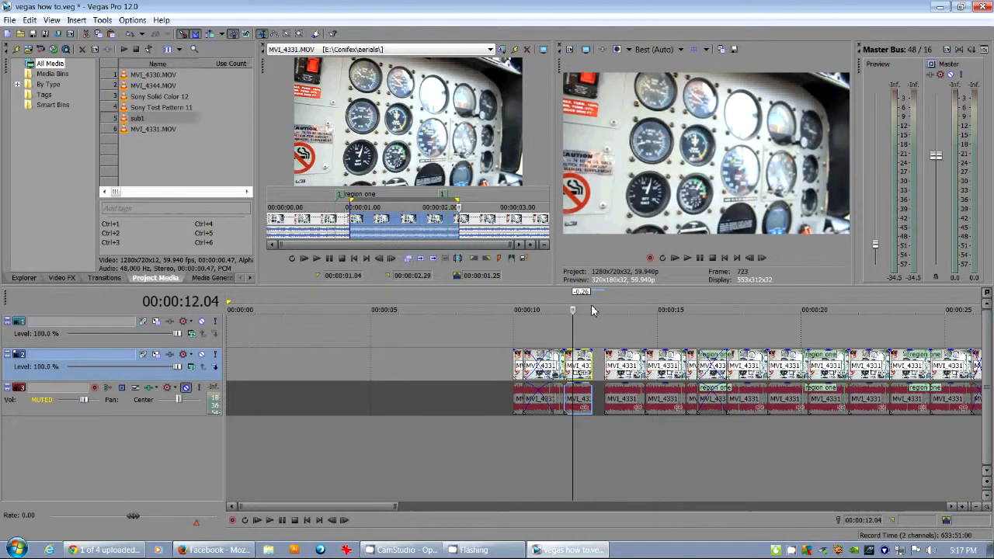
left_click(555, 331)
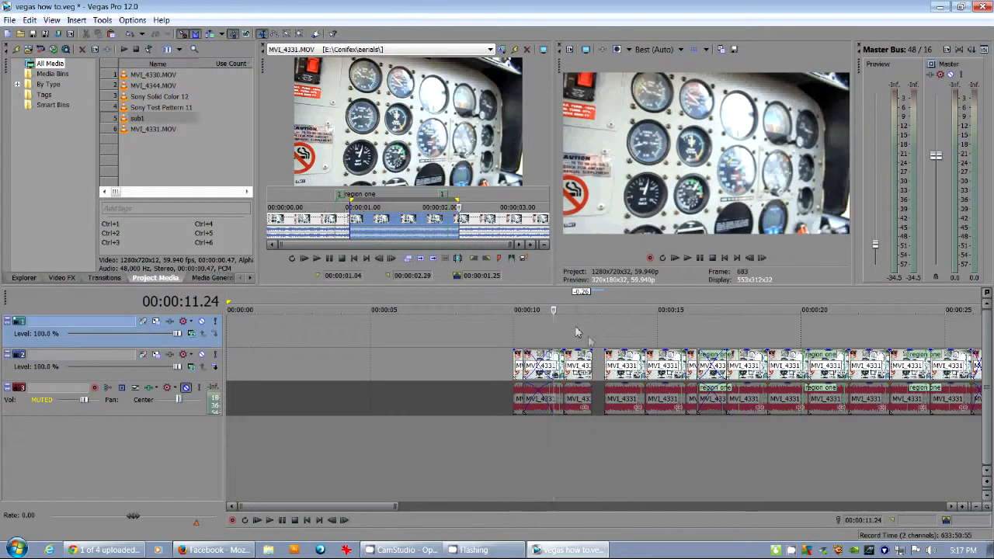
key("space")
key("Return")
key("Return")
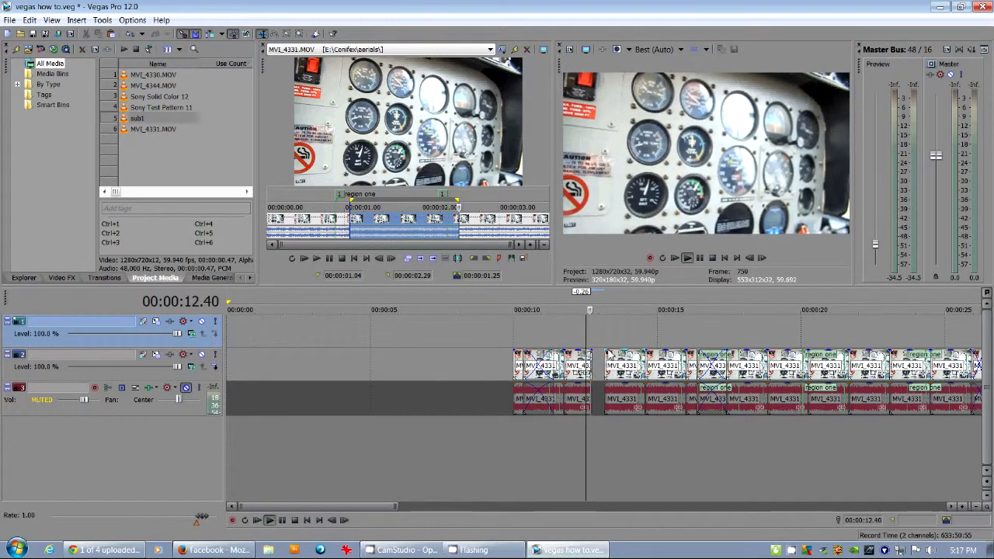
key("Return")
left_click(593, 342)
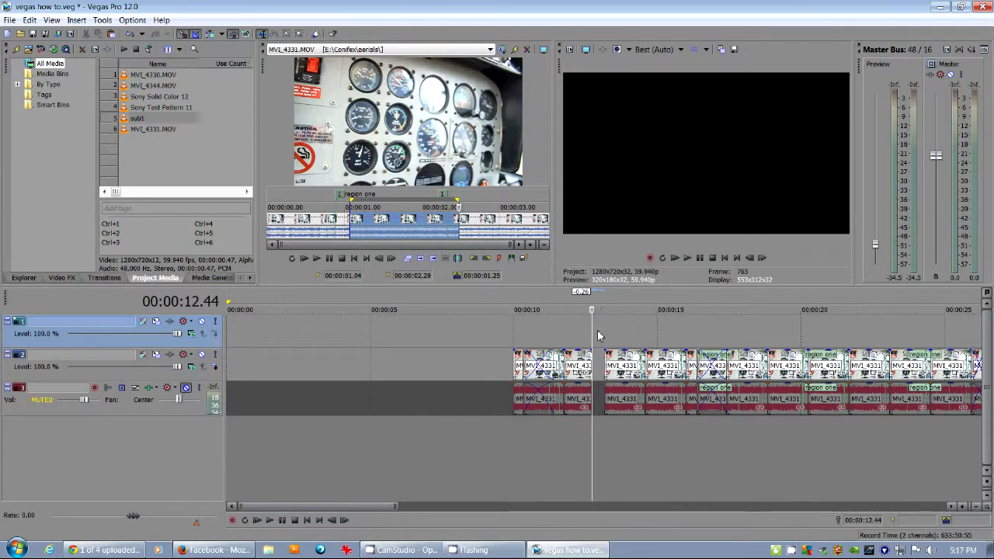
Step: Delete "region one" from the Trimmer clip
double_click(373, 227)
right_click(338, 195)
left_click(361, 337)
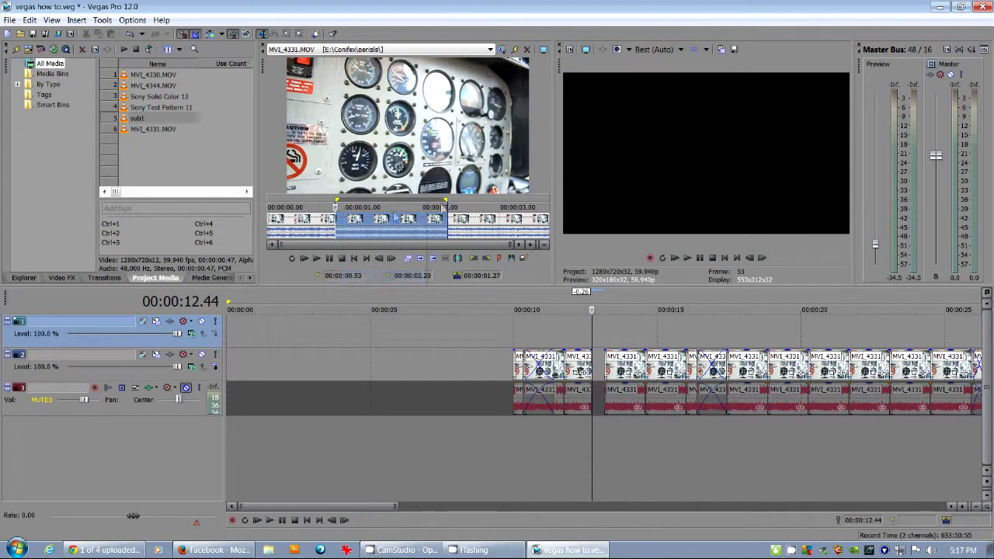
Step: Select the whole clip in the Trimmer and add only its video to the top track, covering the gap near 00:00:12.44
double_click(411, 222)
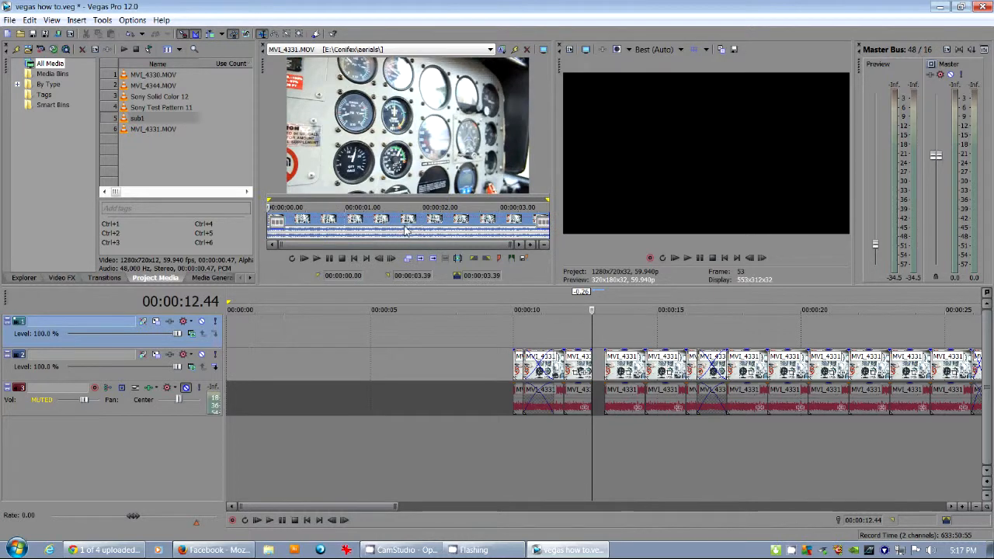
mouse_move(409, 223)
left_mouse_down()
mouse_move(524, 329)
mouse_move(566, 335)
mouse_move(605, 304)
mouse_move(560, 301)
mouse_move(696, 303)
mouse_move(585, 302)
left_mouse_up()
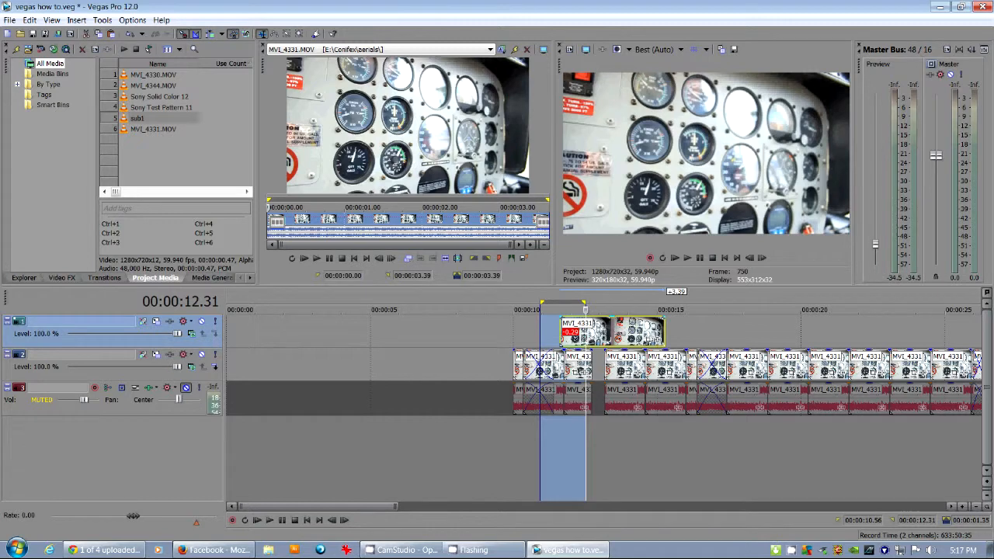
left_click(596, 310)
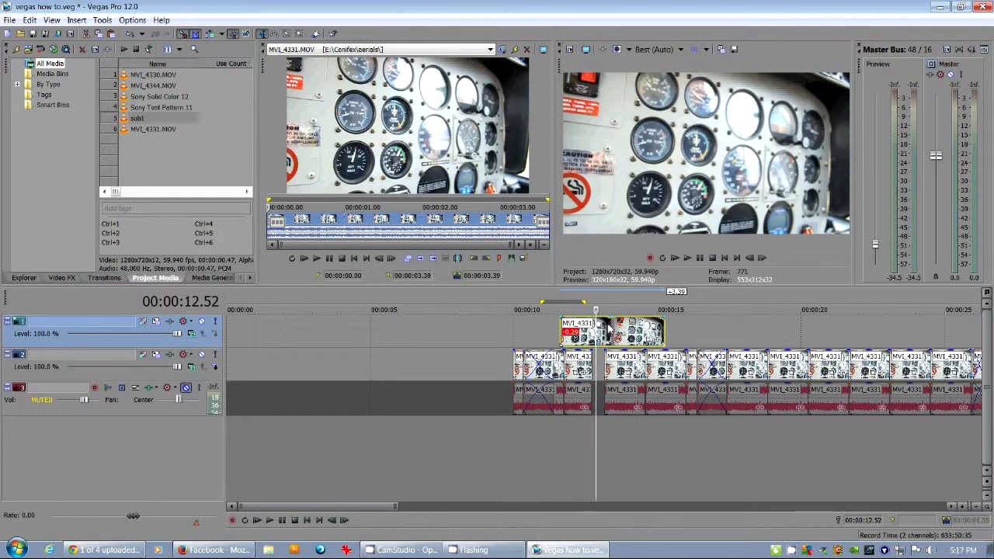
Step: Mark the timeline range around the gap and split the top-track event at 00:00:12.25 and 00:00:13.45
left_click_drag(584, 302, 622, 303)
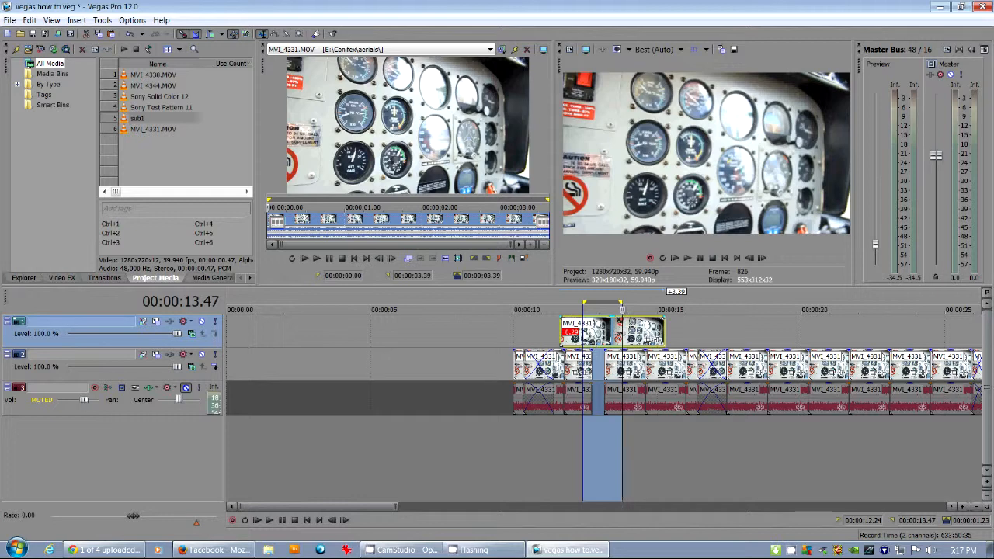
left_click(585, 333)
key("s")
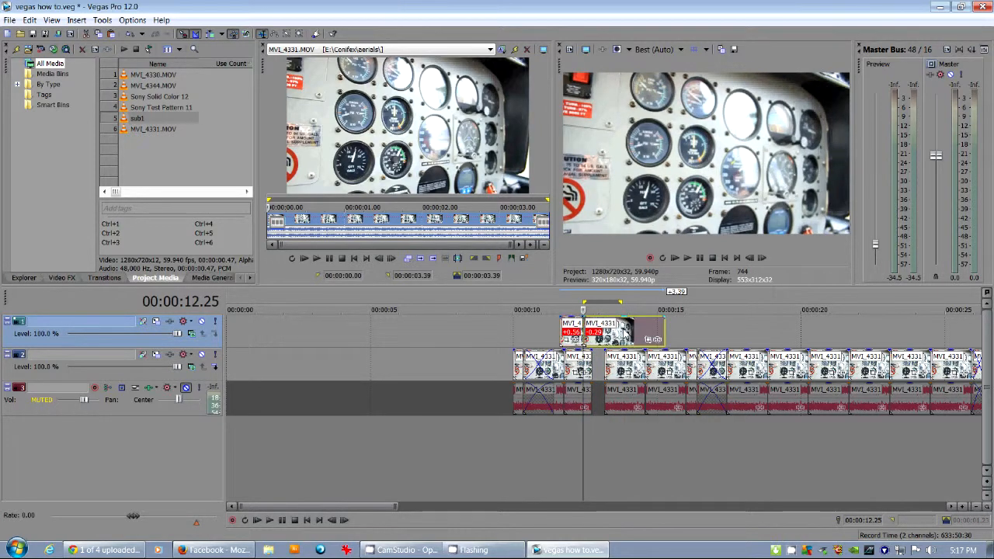
left_click(621, 332)
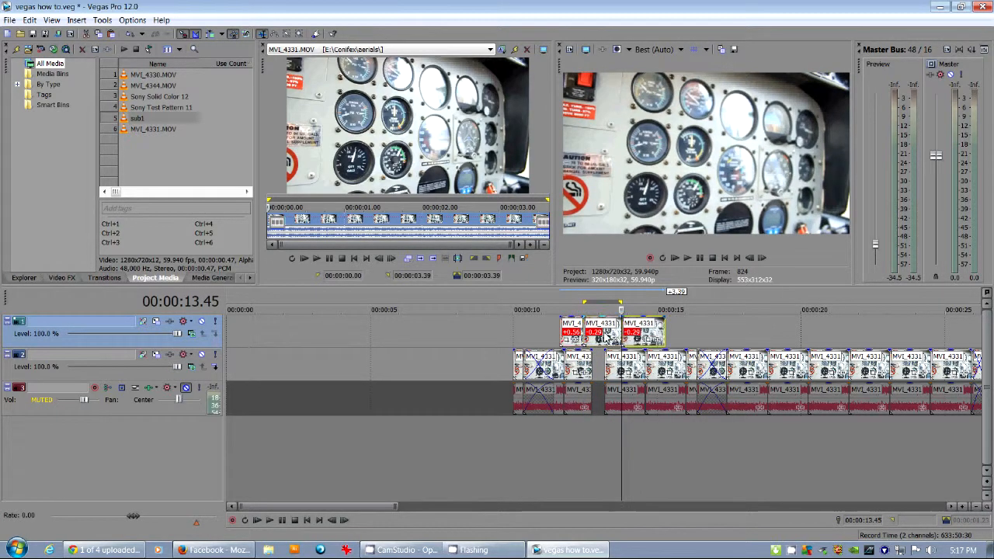
key("s")
Step: Delete the two outer pieces on the top track and trim the middle piece at both ends to cover only the gap
left_click_drag(611, 332, 610, 333)
left_click(645, 333)
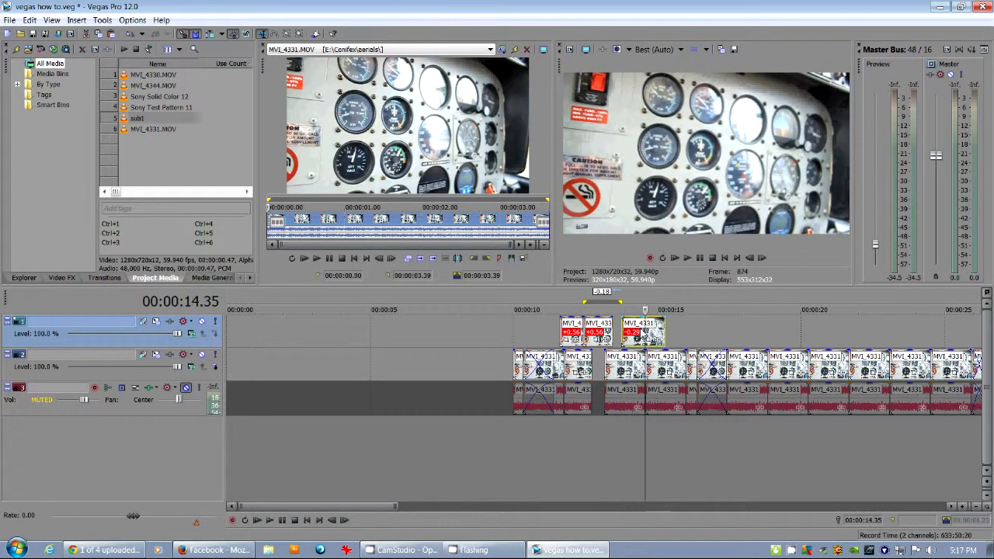
key("Delete")
left_click(572, 333)
key("Delete")
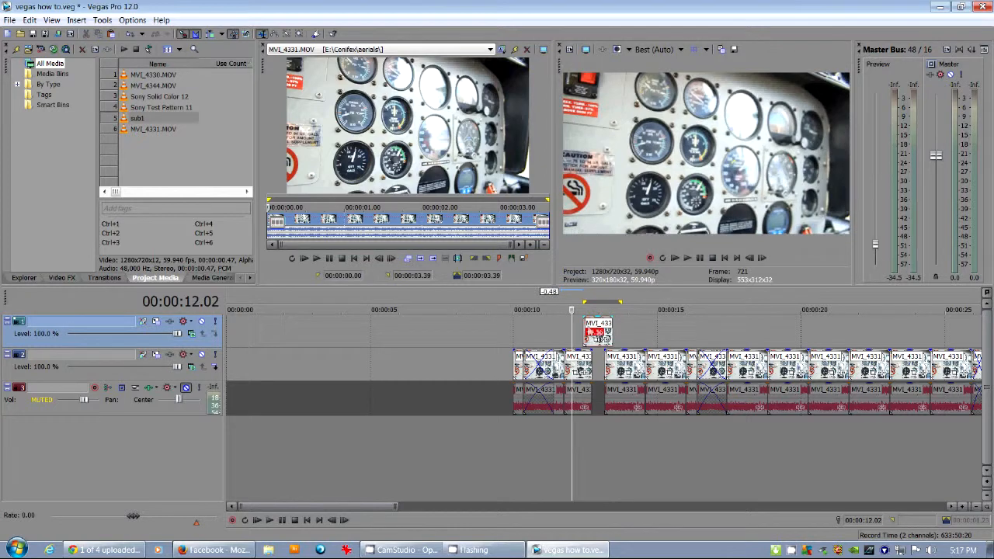
left_click_drag(585, 331, 594, 334)
left_click(597, 335)
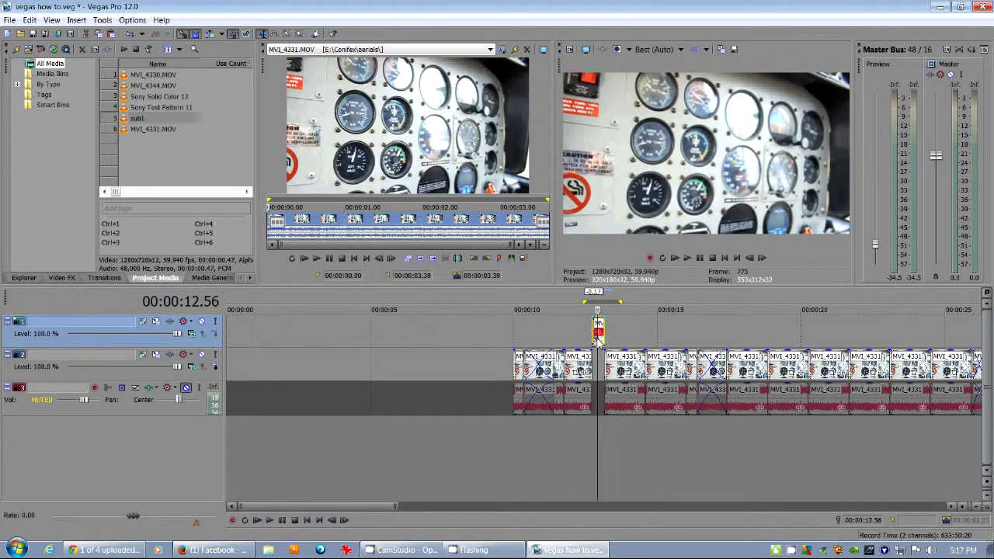
Step: Try moving the covering event down into the gap on the second track, and undo the move
scroll(598, 341, "up", 2)
scroll(594, 342, "up", 3)
left_click_drag(589, 340, 645, 363)
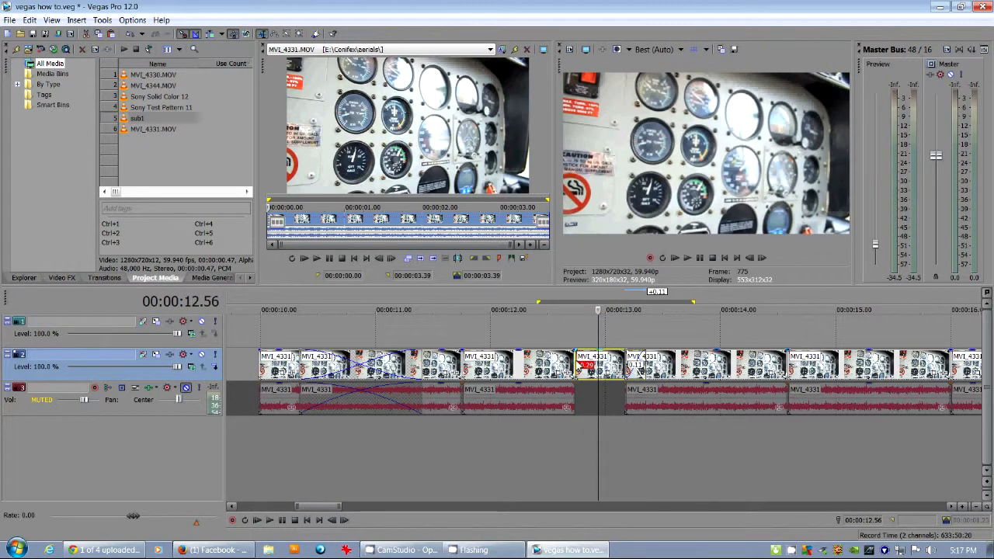
key("ctrl+z")
mouse_move(576, 364)
left_mouse_down()
mouse_move(598, 338)
mouse_move(610, 346)
left_mouse_up()
key("ctrl+shift+z")
key("ctrl+z")
scroll(649, 351, "down", 5)
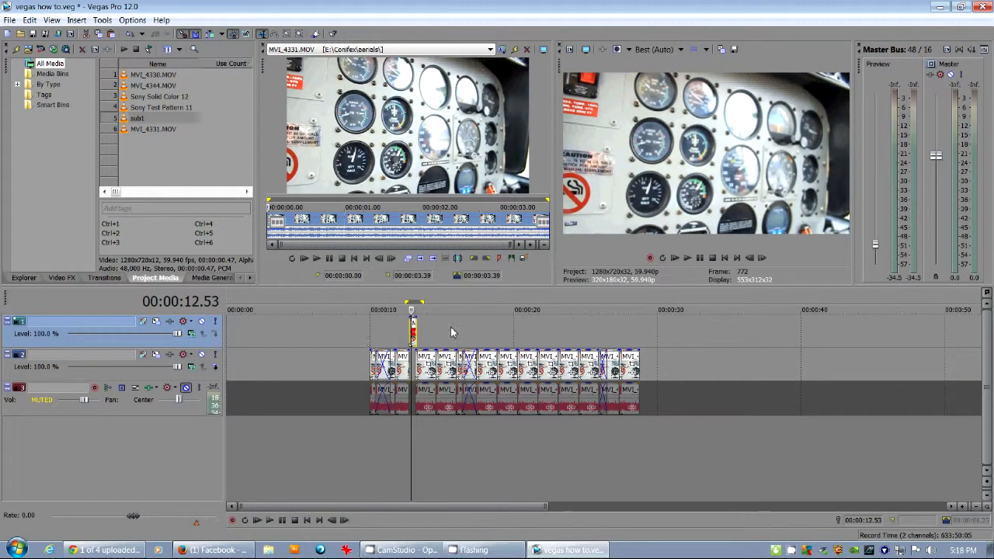
Step: Delete the covering event from the top track and place the timeline cursor at 00:00:12.24
scroll(392, 333, "up", 5)
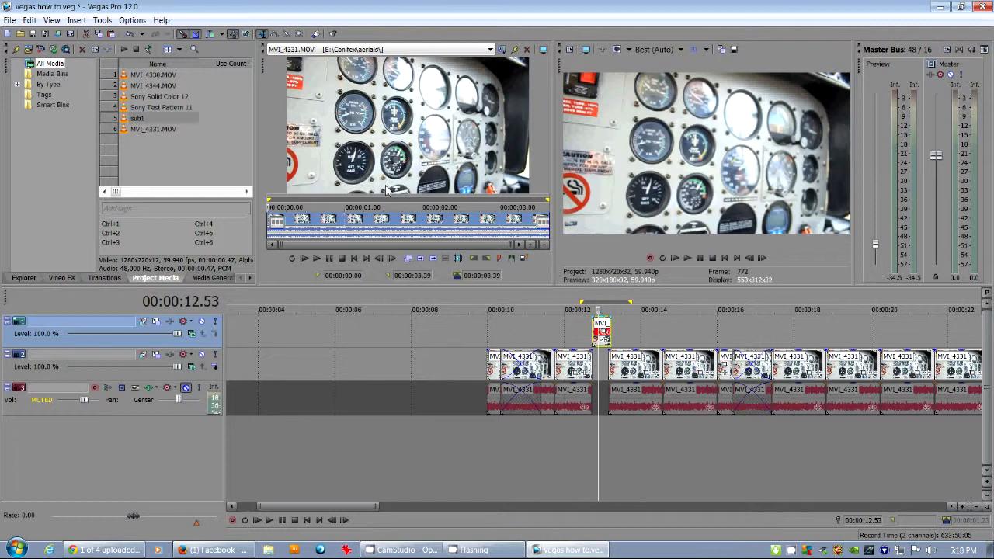
left_click(600, 326)
key("Delete")
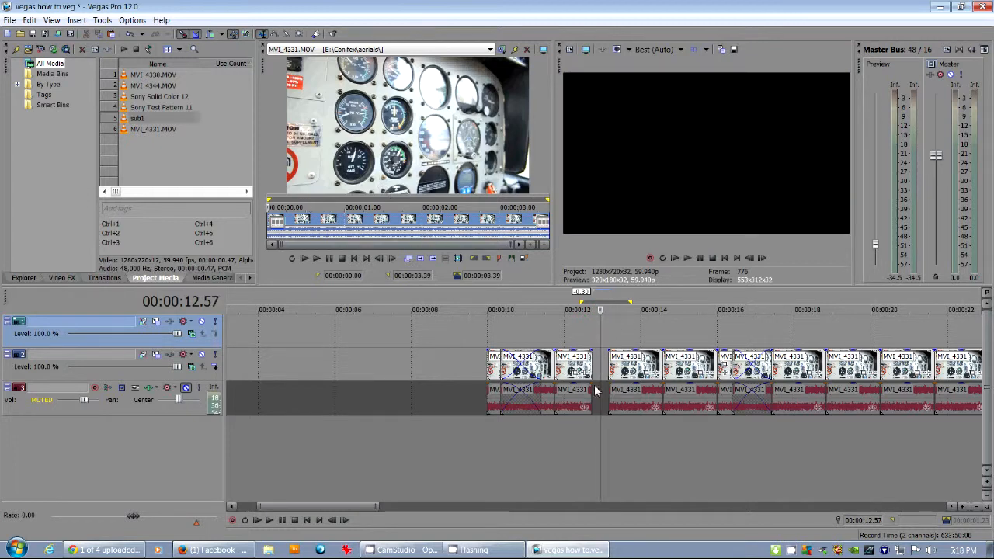
left_click(579, 326)
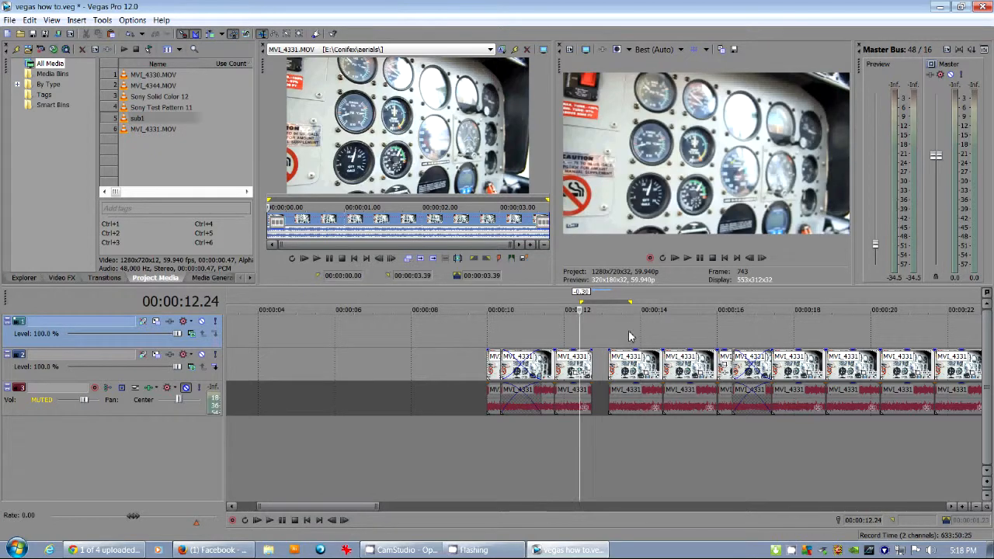
Step: Create an unnamed region from 00:00:01.07 to 00:00:02.54 in the Trimmer and add a marker at 00:00:02.03 inside it
left_click_drag(354, 225, 491, 226)
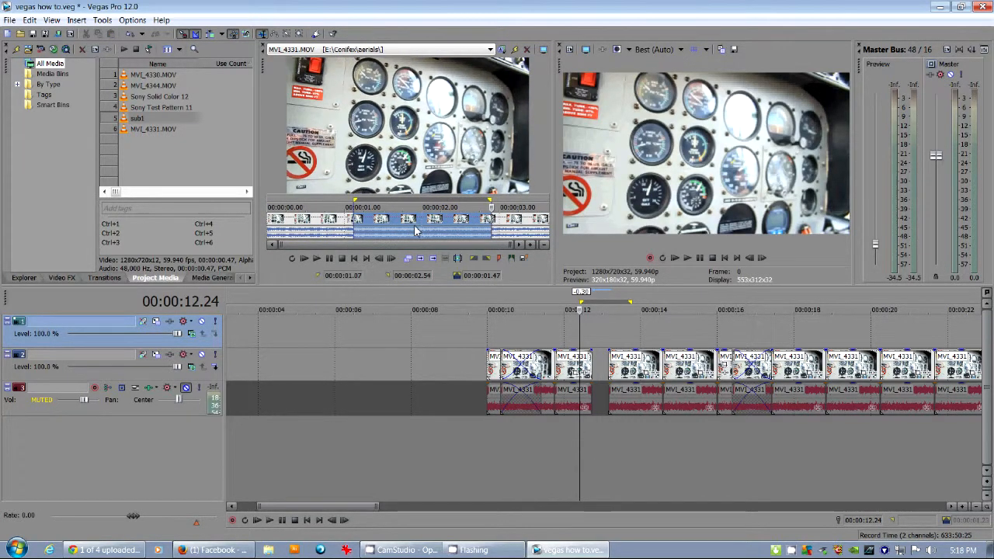
key("r")
left_click(378, 222)
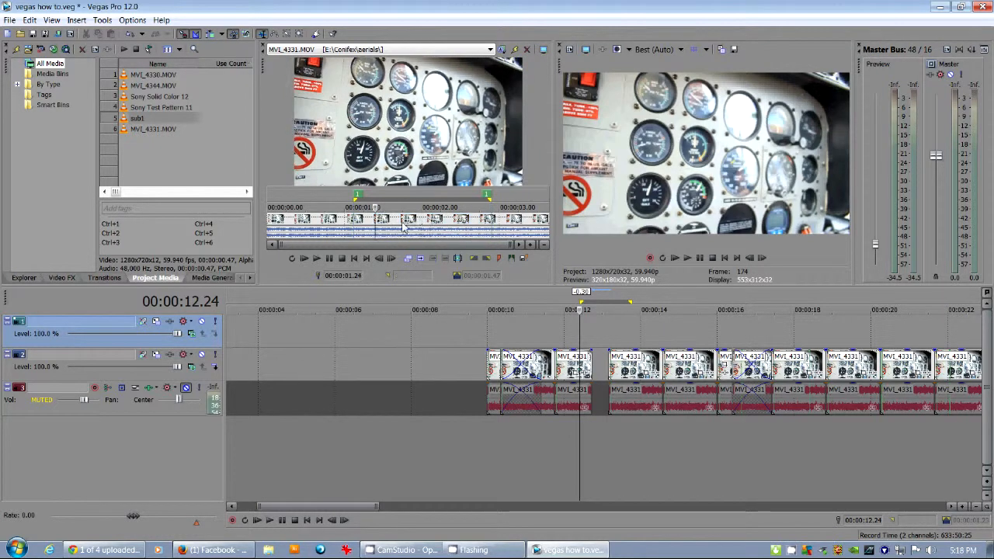
left_click(426, 221)
key("m")
Step: Mark a Trimmer range from the region's start to 00:00:01.41, and delete the region while keeping the marker
left_click(370, 221)
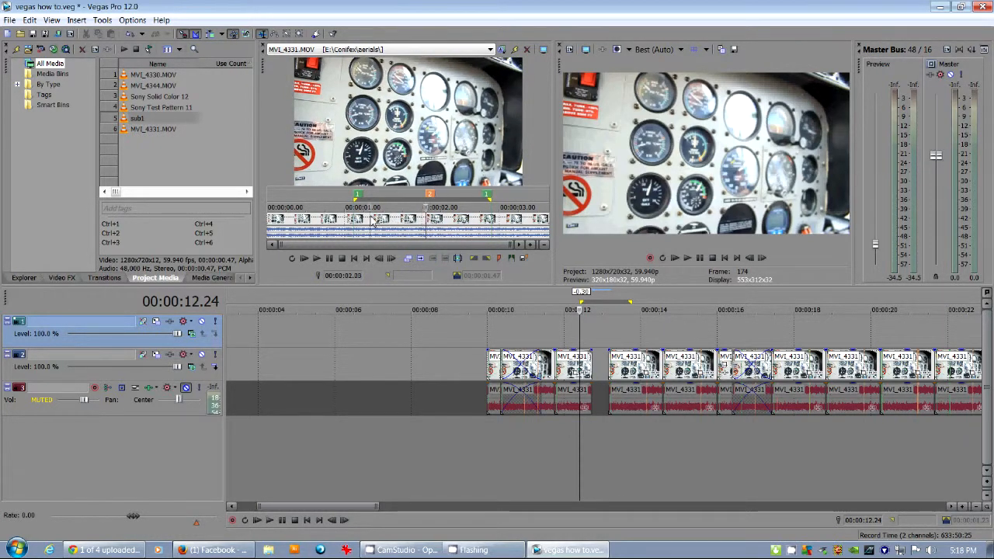
mouse_move(354, 220)
left_mouse_down()
mouse_move(494, 226)
mouse_move(396, 223)
left_mouse_up()
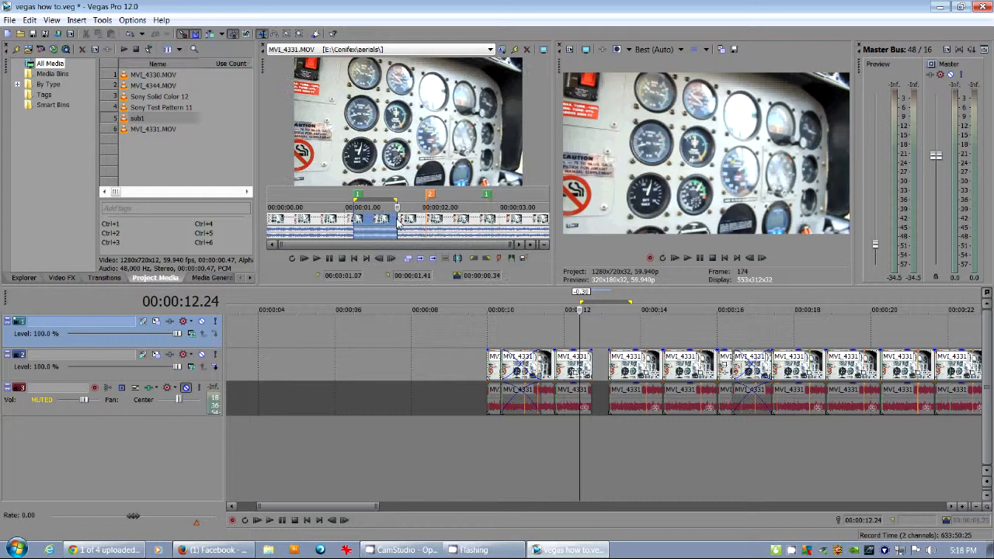
left_click(426, 221)
right_click(487, 195)
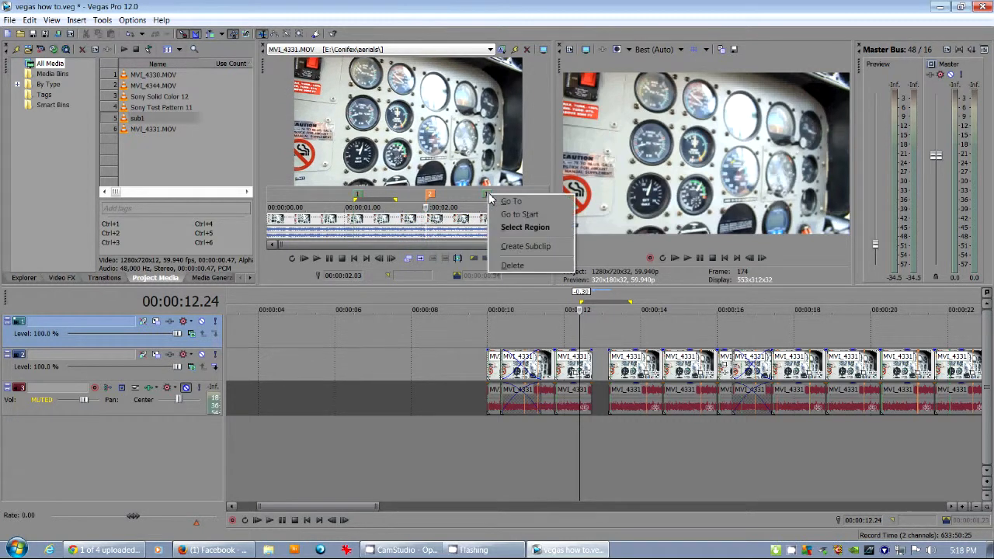
left_click(518, 266)
right_click(430, 196)
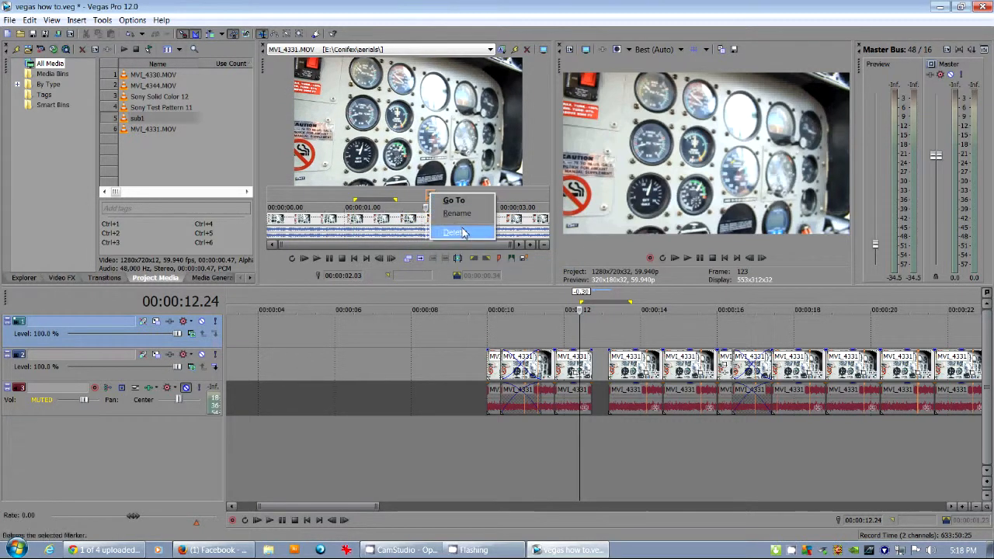
left_click(390, 206)
Step: Mark the Trimmer range from 00:00:00.21 to 00:00:01.09 and create an unnamed region from it
left_click_drag(281, 218, 483, 224)
left_click(503, 221)
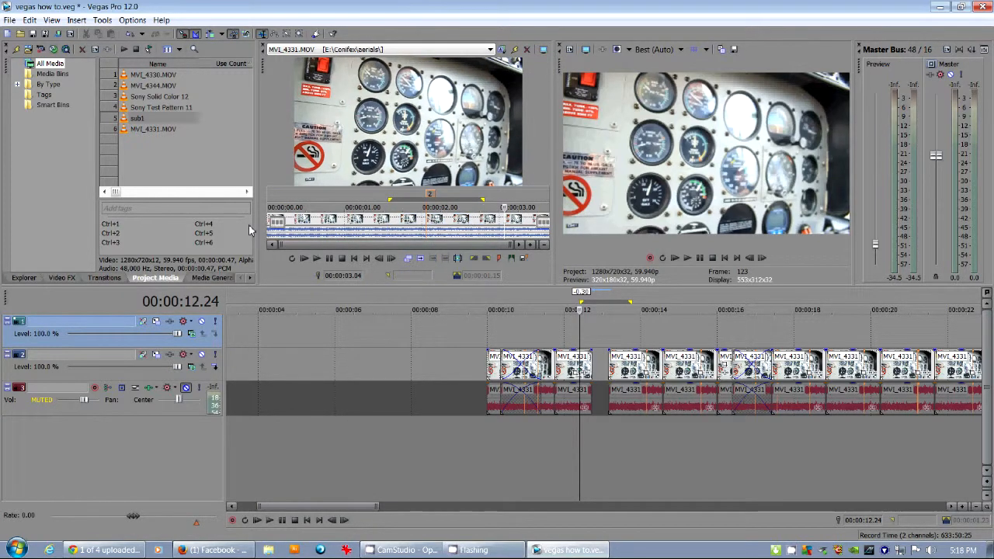
left_click(291, 224)
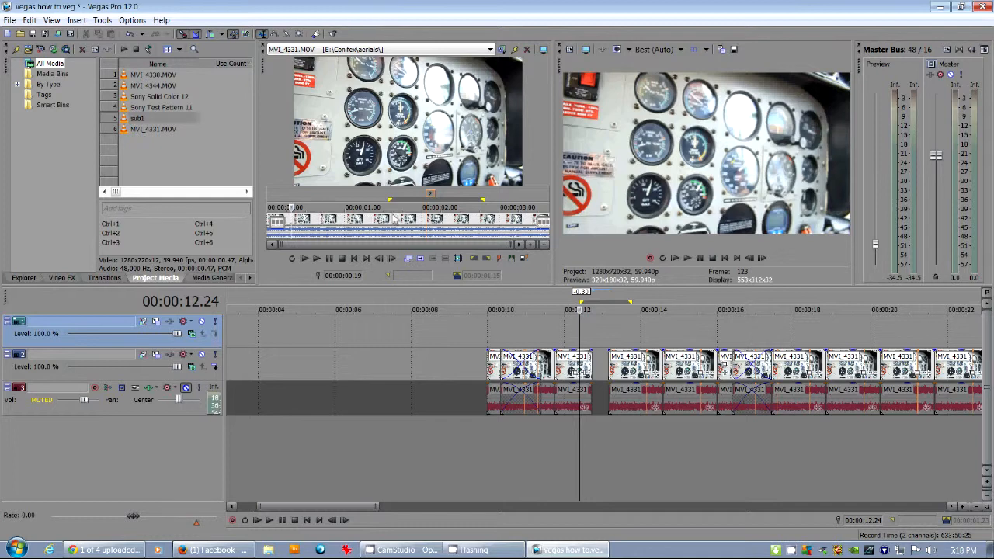
left_click_drag(295, 220, 356, 219)
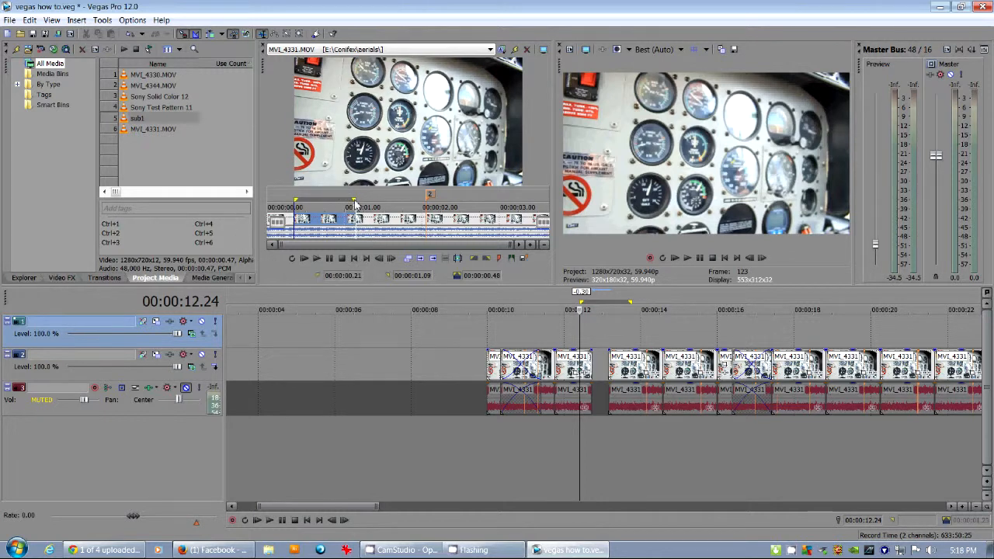
key("r")
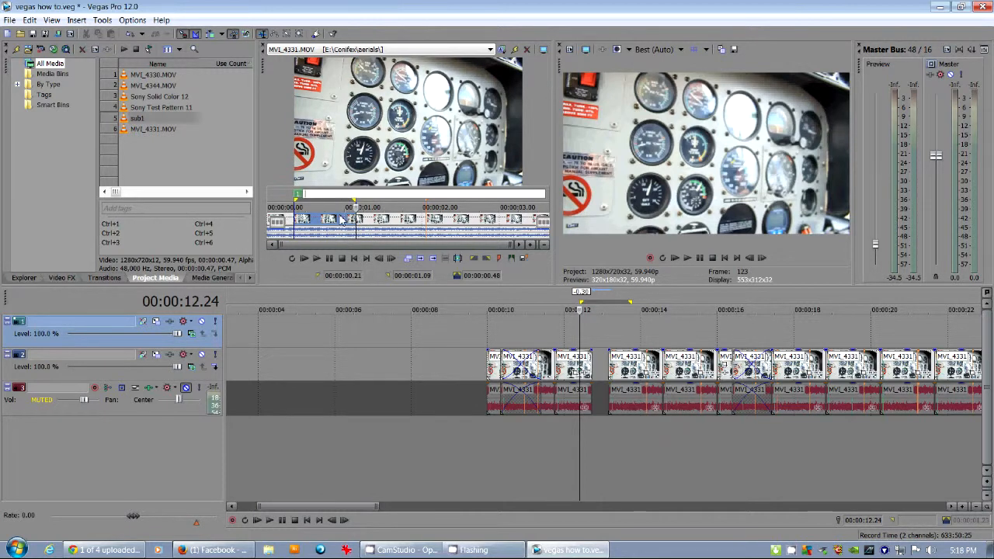
key("Return")
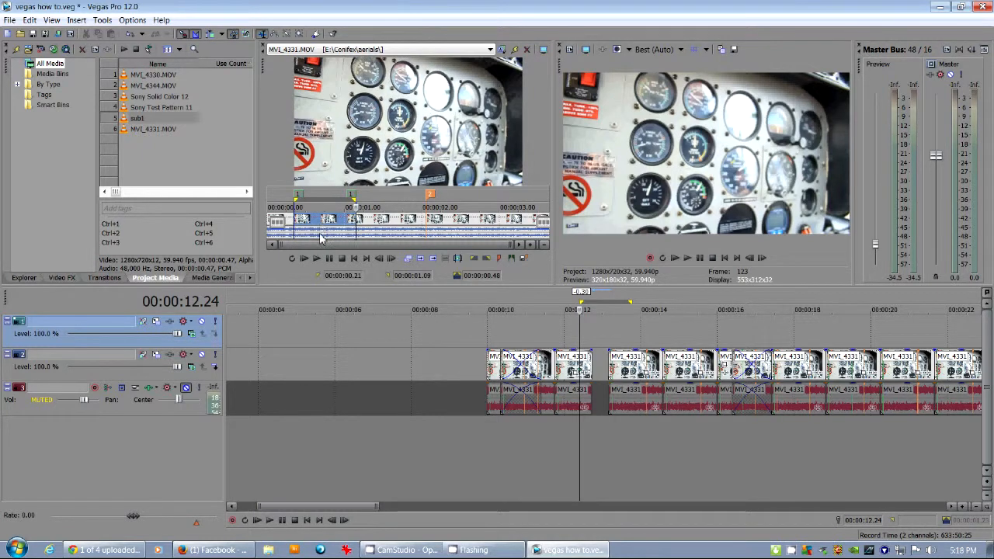
Step: Add the region's range with video and audio to the timeline near 00:00:06, and delete the added event
double_click(320, 230)
left_click_drag(324, 230, 325, 360)
left_click(325, 363)
key("space")
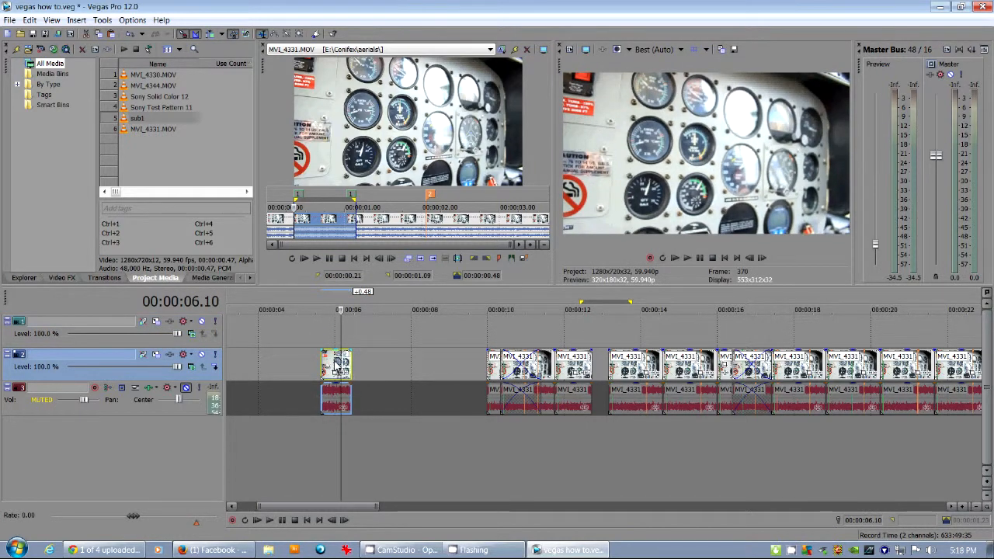
key("Delete")
Step: Delete the marker at 00:00:02.03 from the Trimmer clip
left_click_drag(432, 223, 535, 233)
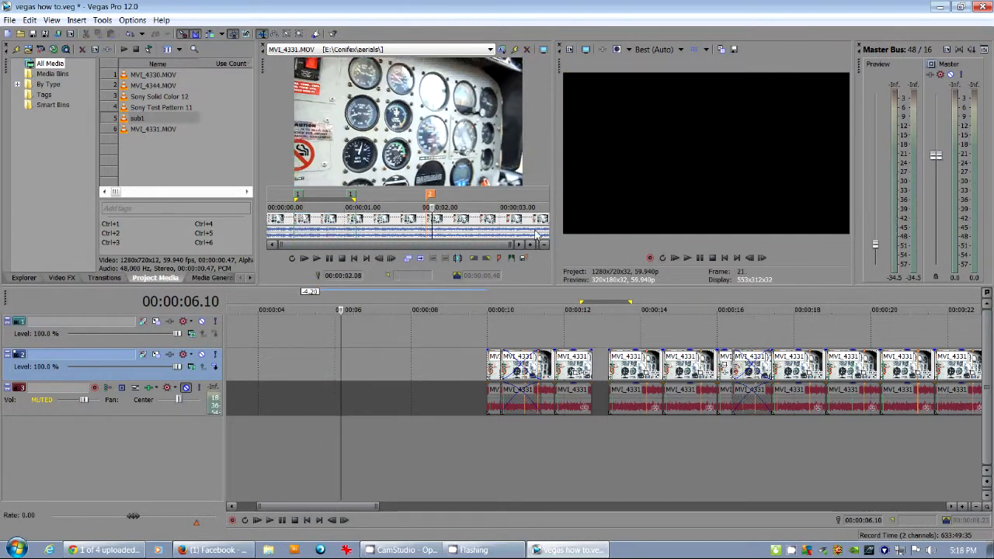
right_click(429, 195)
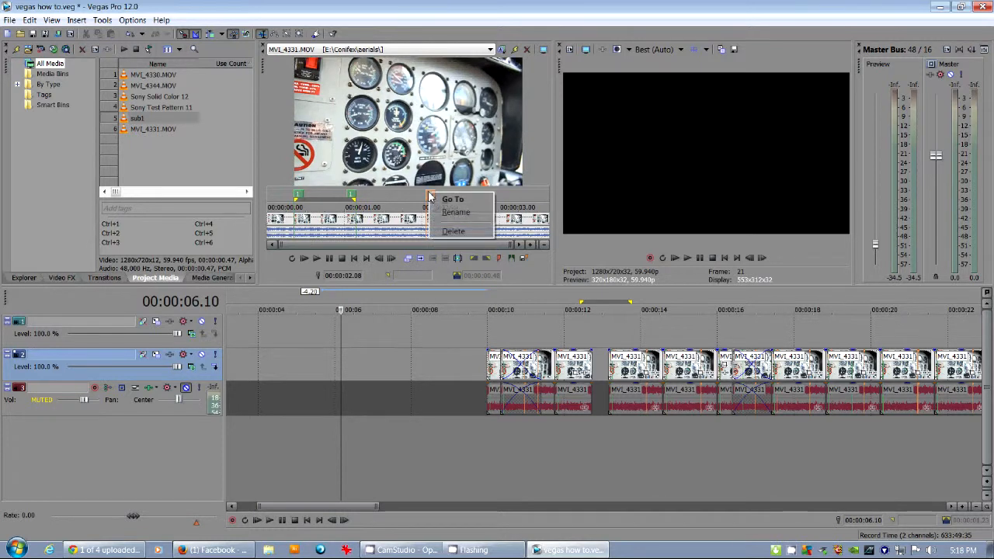
left_click(446, 229)
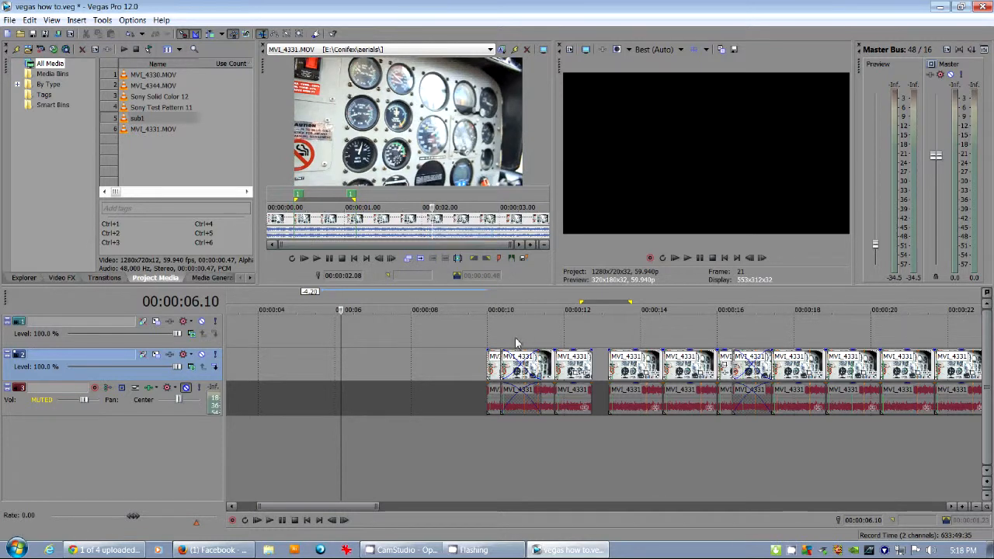
Step: Select the Trimmer range from the region's end to the clip's end at 00:00:03.39, and enlarge the Trimmer's track area
double_click(388, 223)
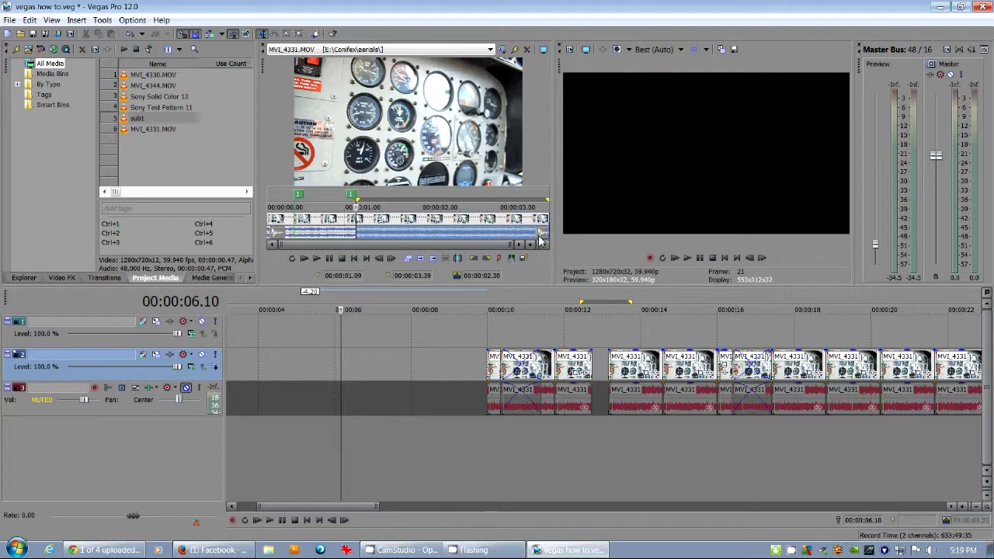
double_click(463, 221)
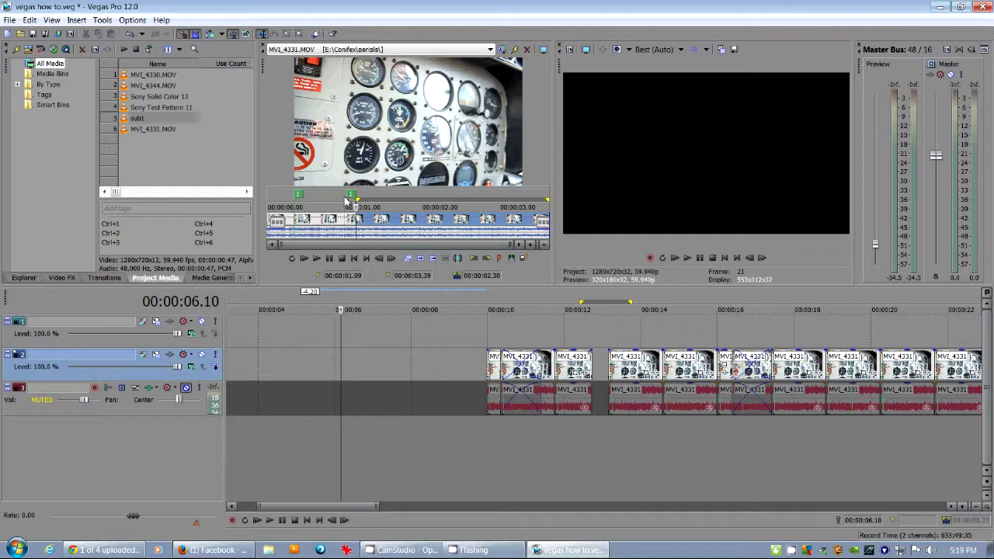
left_click_drag(342, 192, 348, 107)
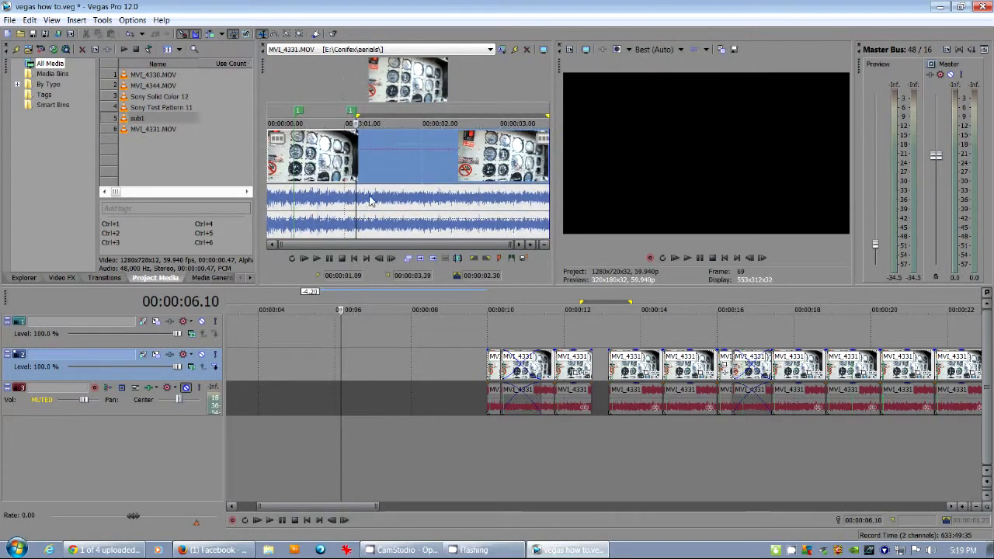
Step: Limit the Trimmer selection to audio only and add it to the audio track just after 00:00:06
key("Tab")
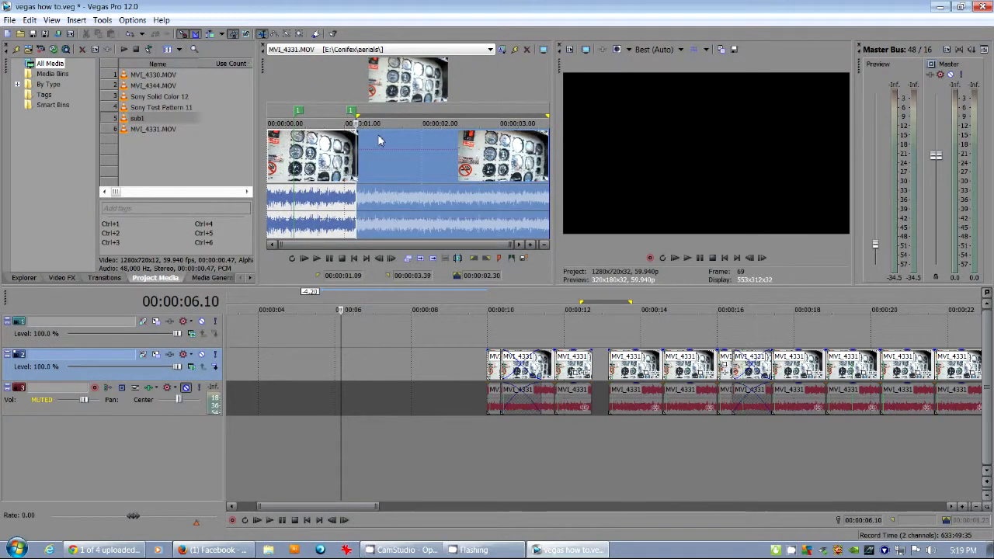
key("Tab")
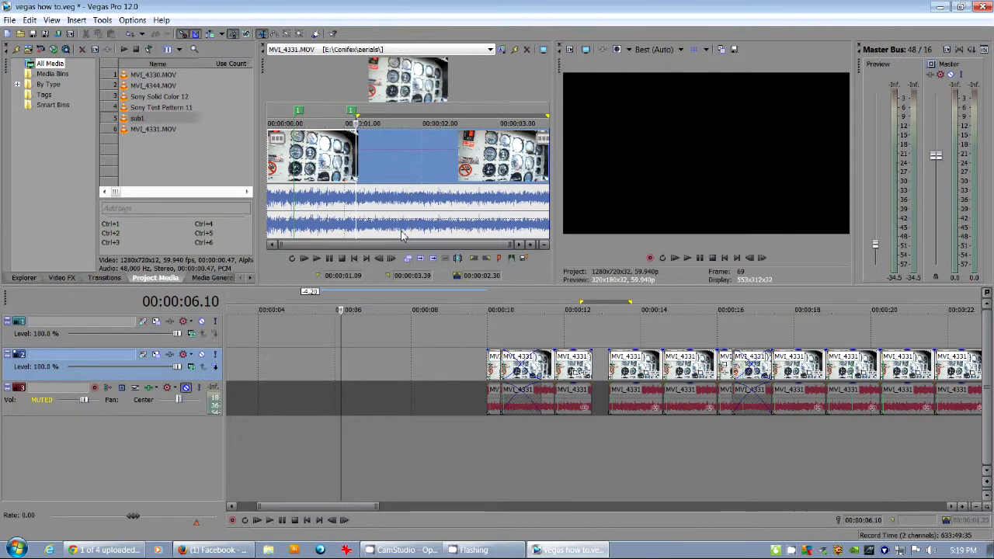
key("Tab")
left_click_drag(394, 226, 353, 374)
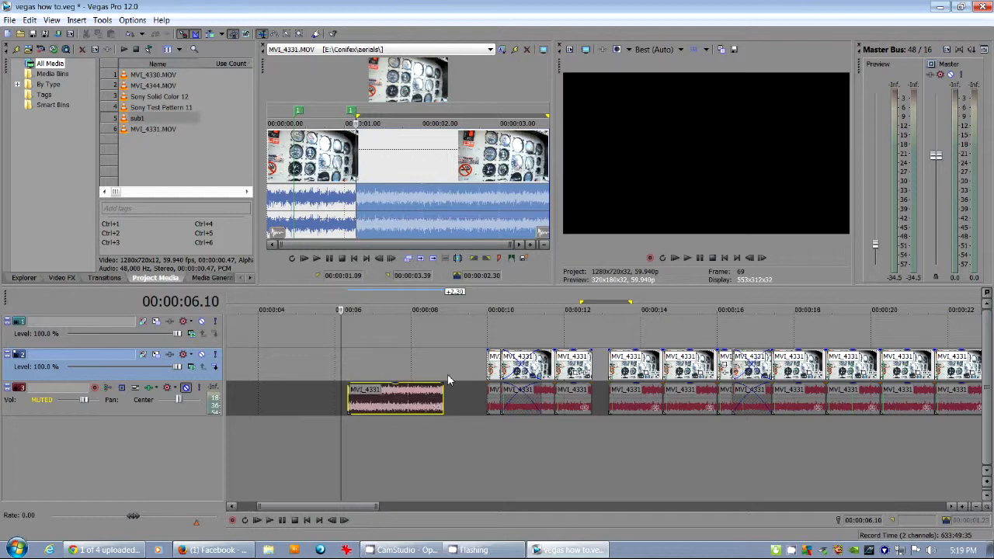
Step: Limit the Trimmer selection to video only, add it to the second track above the new audio event, and shift it to about 9 frames after the audio's start
key("Tab")
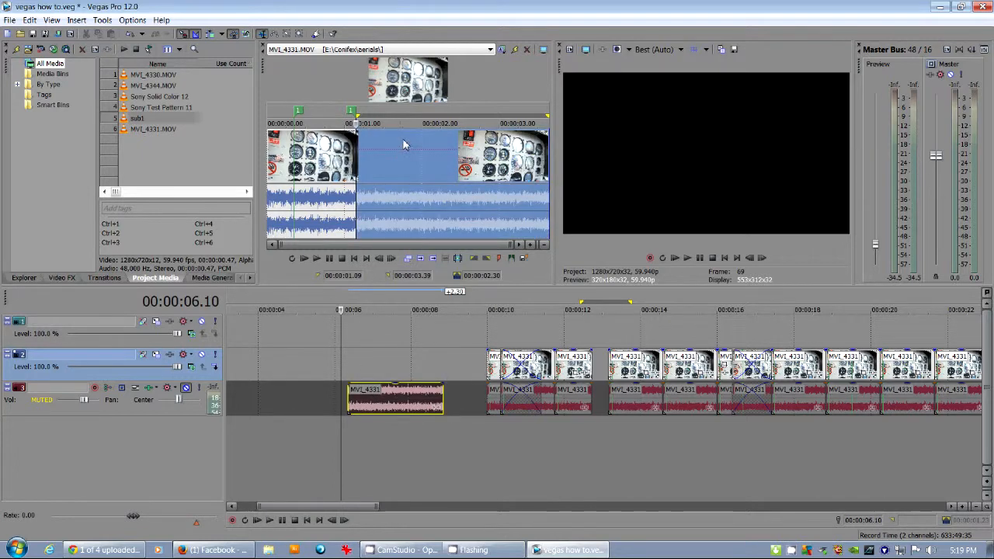
key("Tab")
left_click_drag(402, 145, 360, 396)
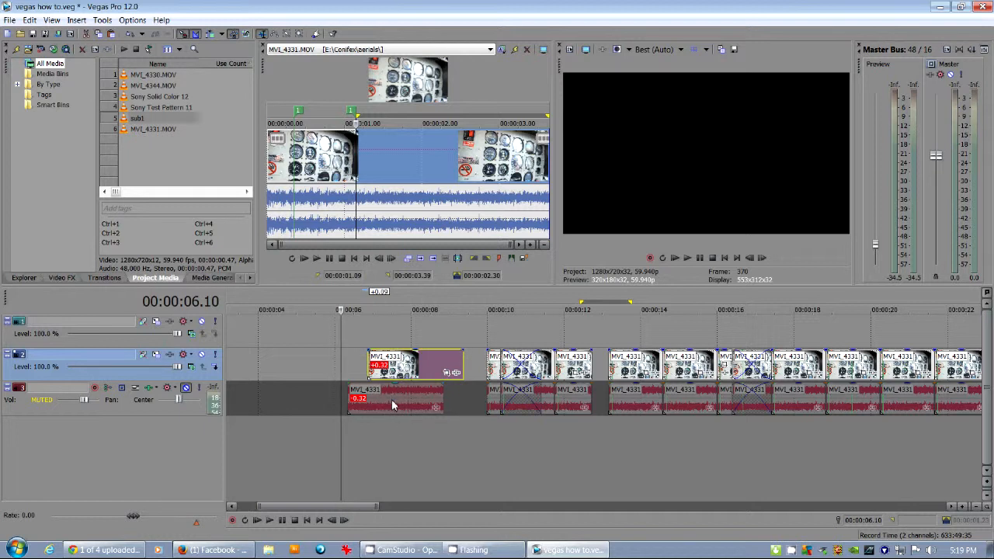
left_click_drag(403, 378, 439, 373)
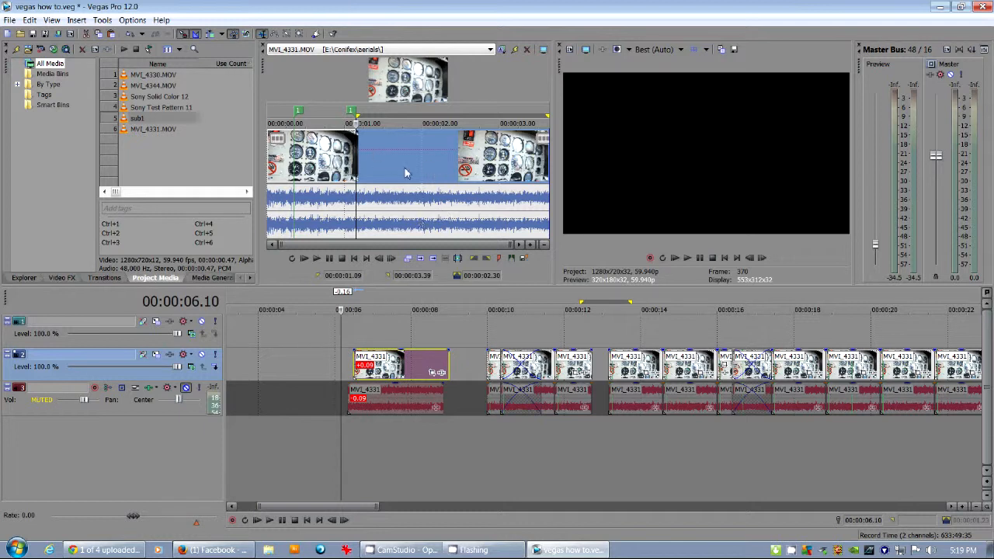
Step: Trim the start of the video event above the new audio and slide the event to 14 frames ahead of audio sync
left_click_drag(432, 373, 430, 372)
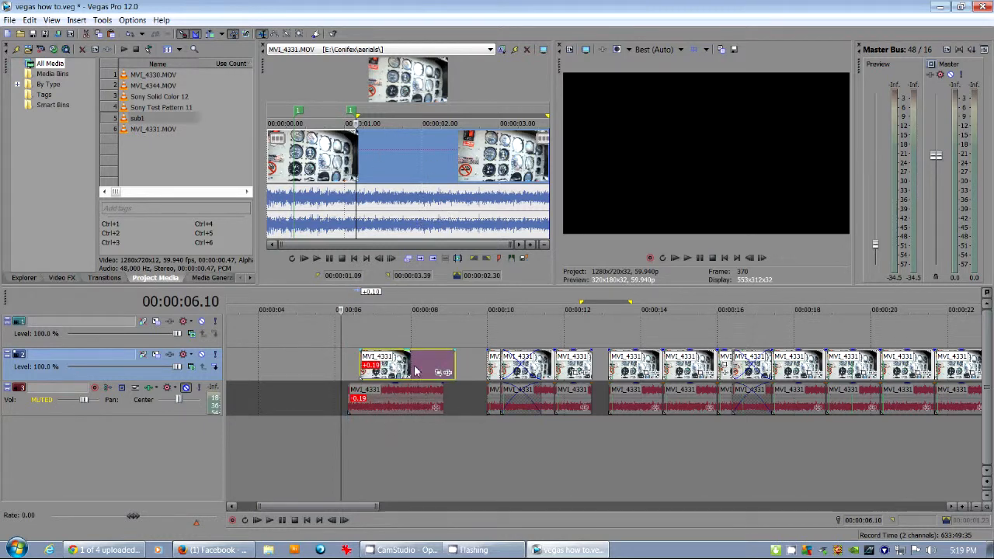
left_click_drag(415, 371, 368, 374)
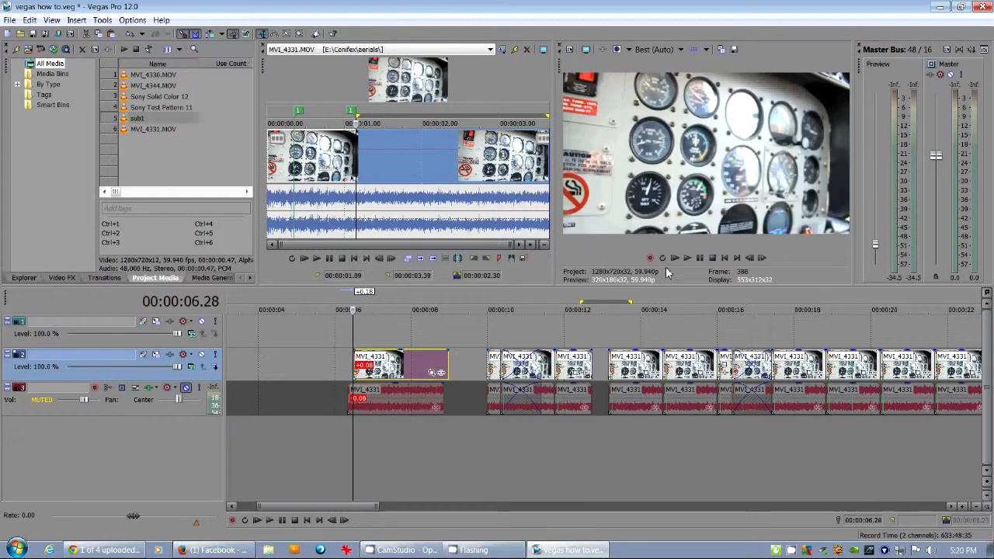
mouse_move(394, 368)
left_mouse_down()
mouse_move(366, 363)
mouse_move(394, 368)
left_mouse_up()
left_click(374, 365)
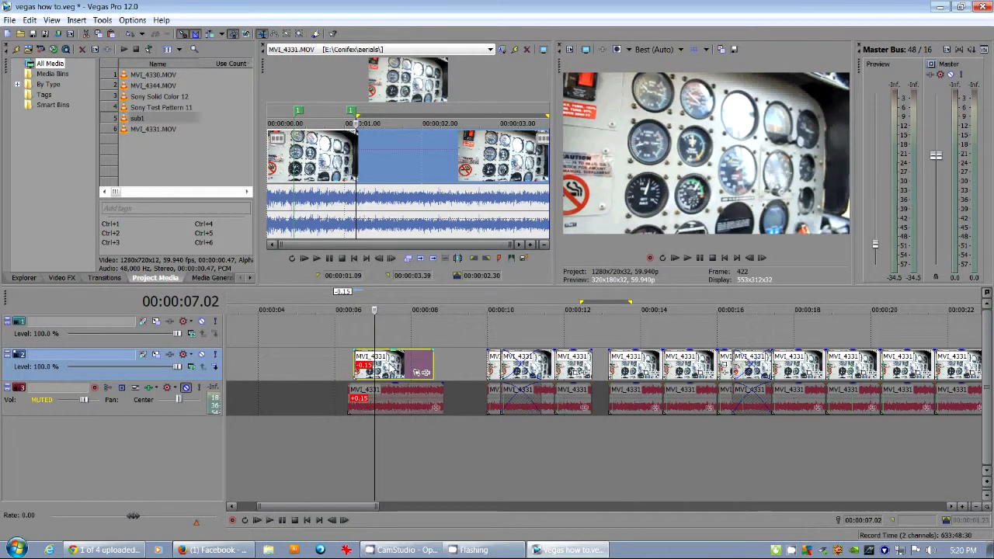
Step: Enlarge the Trimmer's video monitor and delete the marked region from the clip
left_click(390, 160)
left_click_drag(409, 117, 414, 191)
right_click(400, 106)
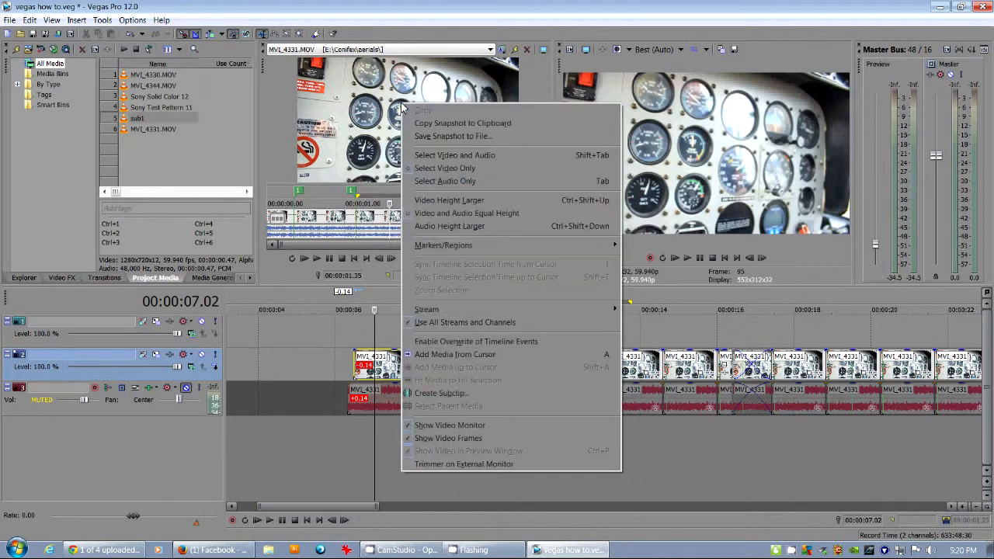
left_click(385, 102)
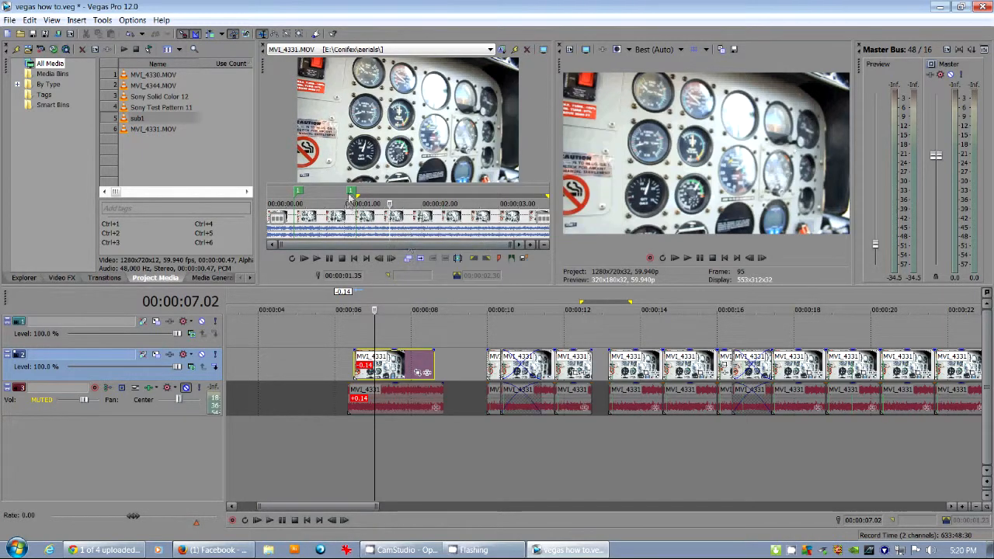
right_click(352, 194)
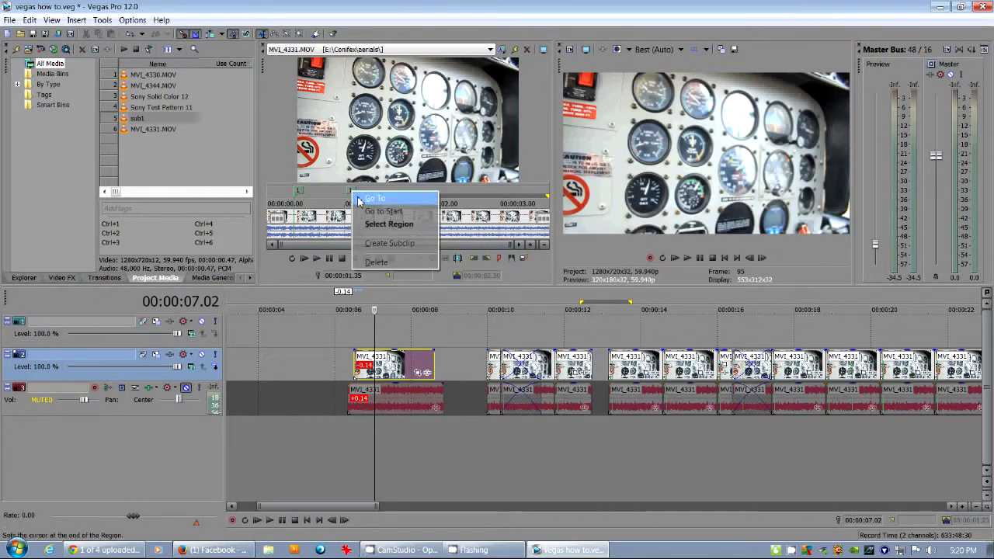
left_click(381, 260)
Step: Select the Trimmer range 00:00:00.17 to 00:00:03.27 and add its video and audio to new upper tracks at about 00:00:10
left_click_drag(288, 220, 530, 330)
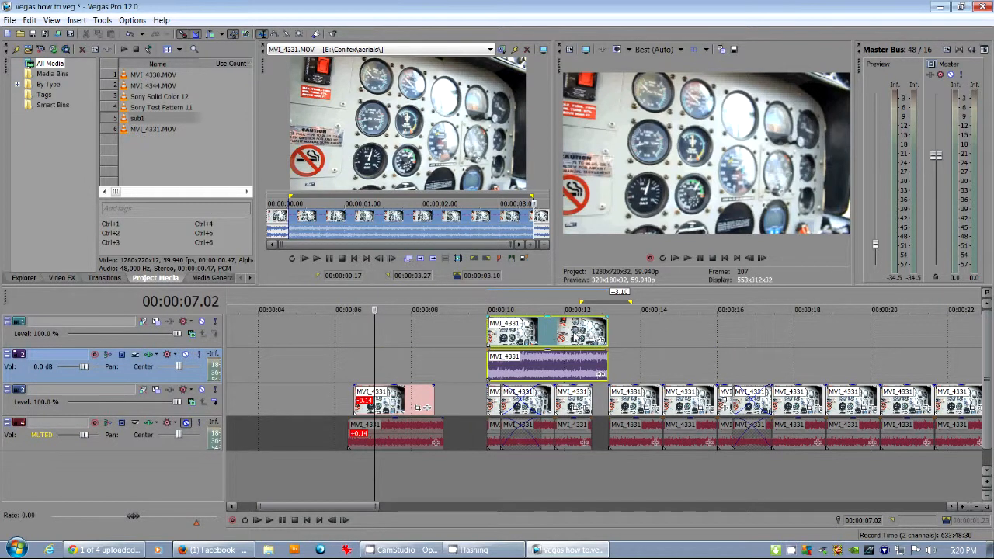
left_click(559, 376)
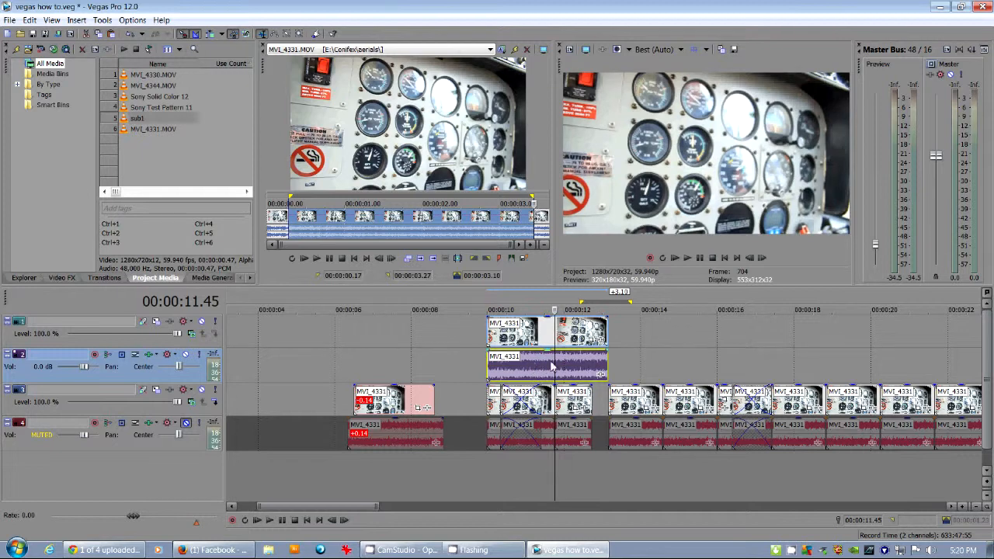
left_click(507, 332)
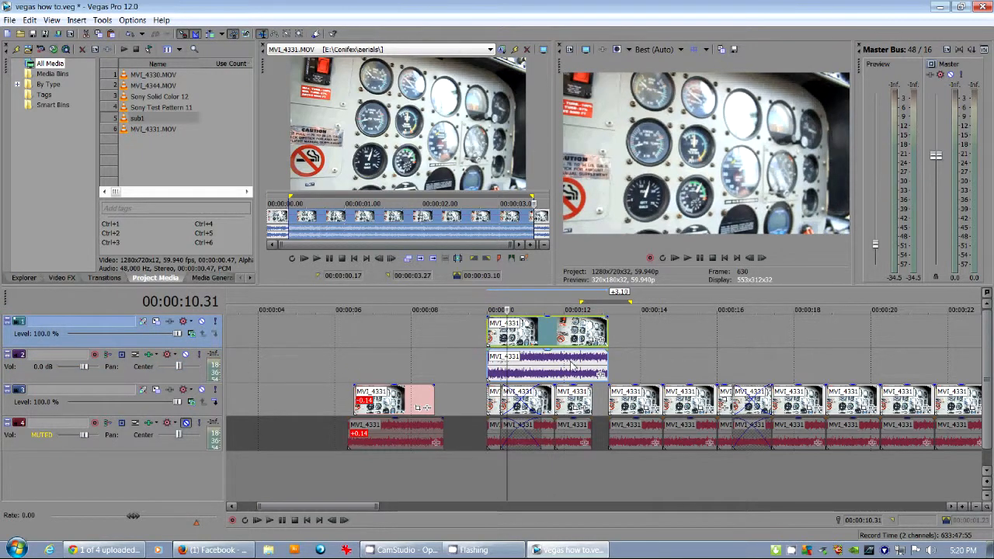
Step: Move the new linked video and audio events to about 00:00:07 and trim both ends to about two seconds
left_click_drag(548, 332, 428, 336)
left_click(418, 332)
left_click(433, 335)
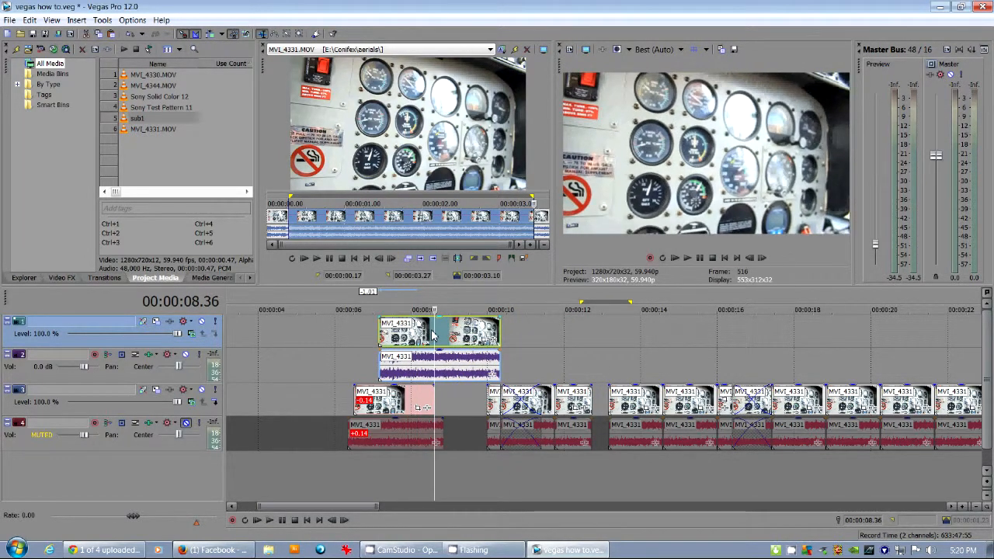
mouse_move(433, 335)
left_mouse_down()
mouse_move(457, 330)
mouse_move(443, 334)
left_mouse_up()
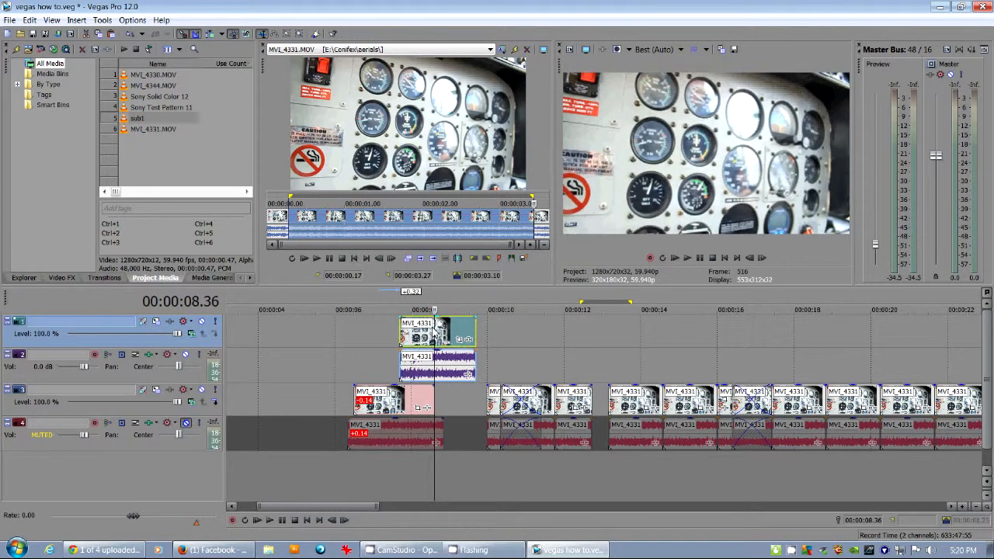
left_click(443, 334)
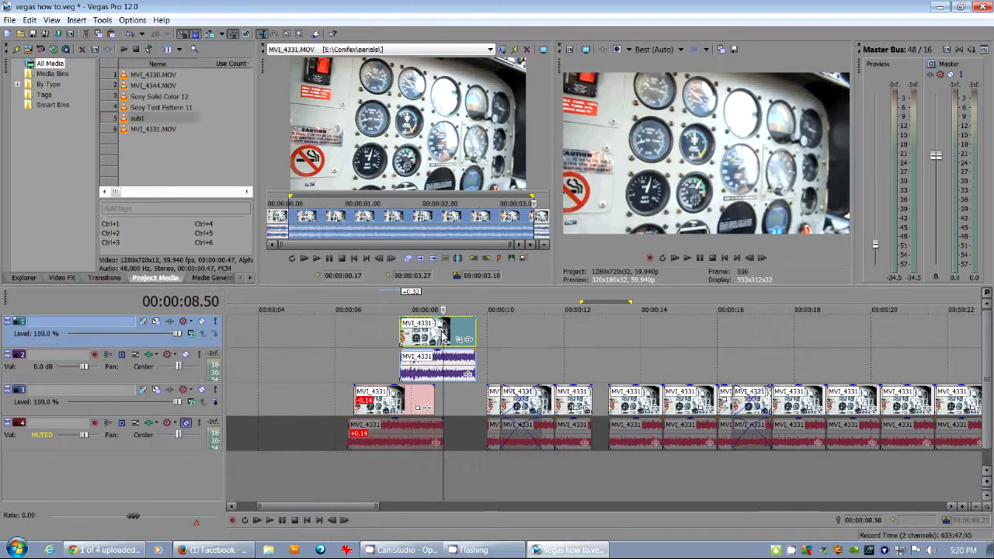
Step: Open the recent project sky canoe-2012-10-10-15.22.27.veg without saving the current one, leaving all missing files offline
left_click(10, 20)
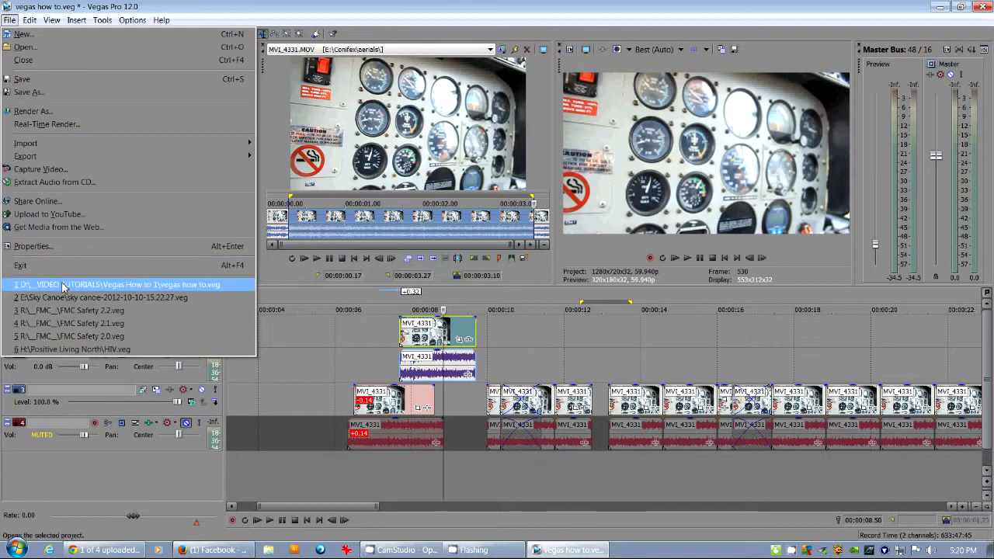
left_click(137, 297)
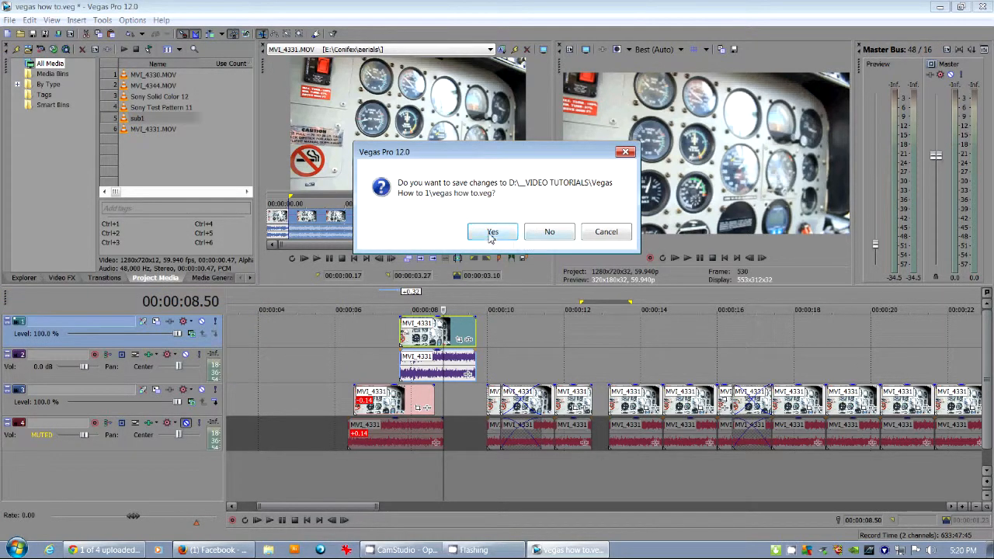
left_click(548, 232)
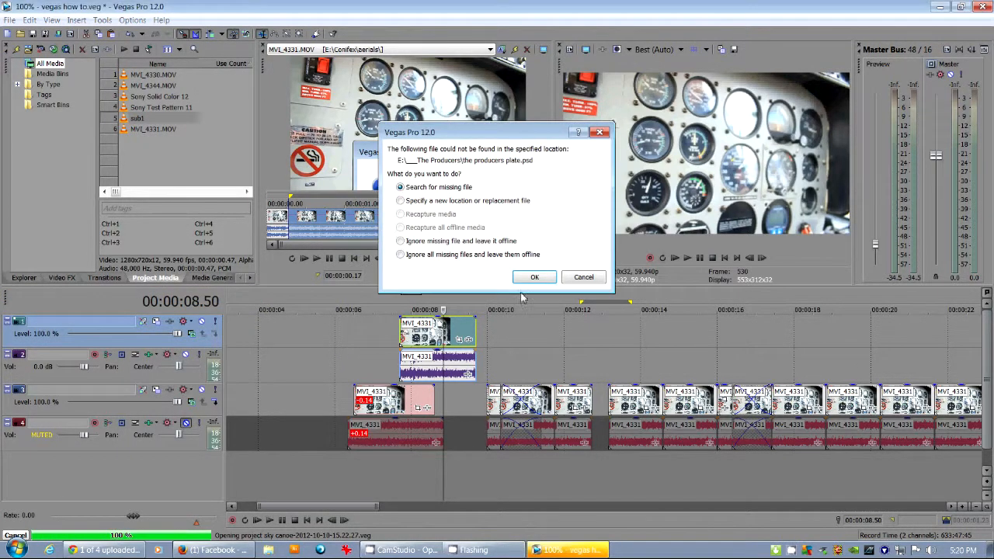
left_click(450, 255)
left_click(531, 278)
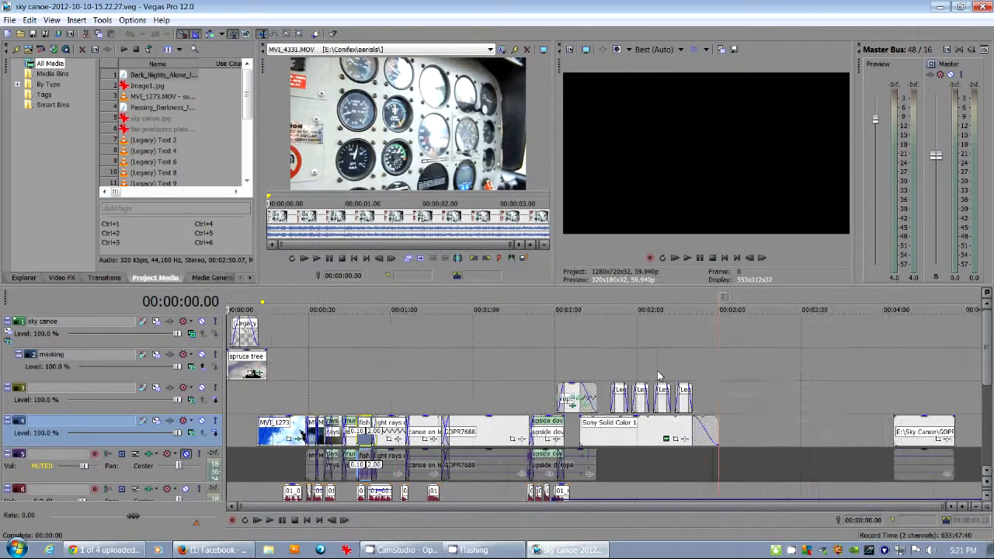
Step: Look over the project's tracks, shorten the separate Sky Canoe event just after 00:04:00 and shift it slightly earlier
left_click_drag(955, 287, 955, 259)
left_click_drag(989, 320, 990, 354)
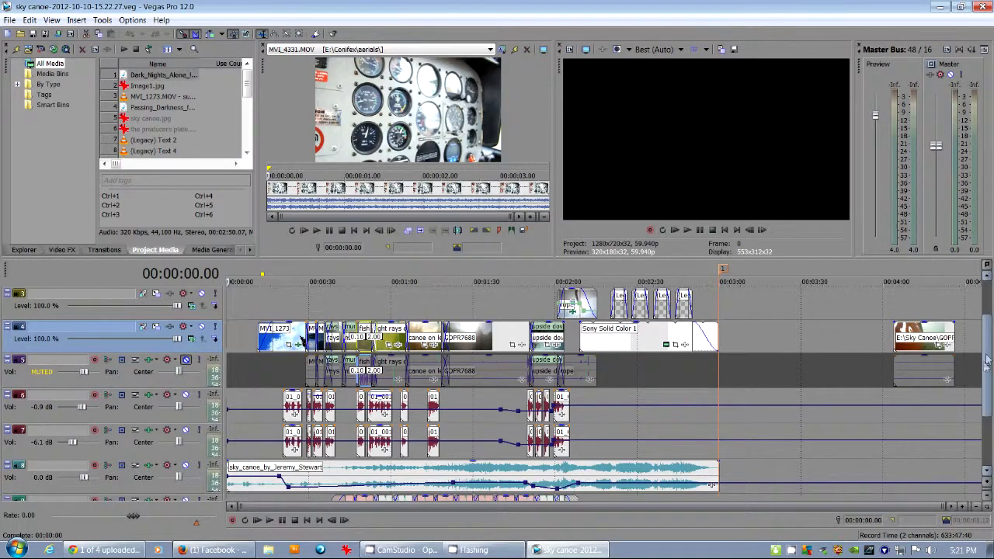
scroll(983, 386, "down", 1)
scroll(982, 378, "up", 1)
scroll(986, 368, "down", 1)
scroll(986, 353, "up", 3)
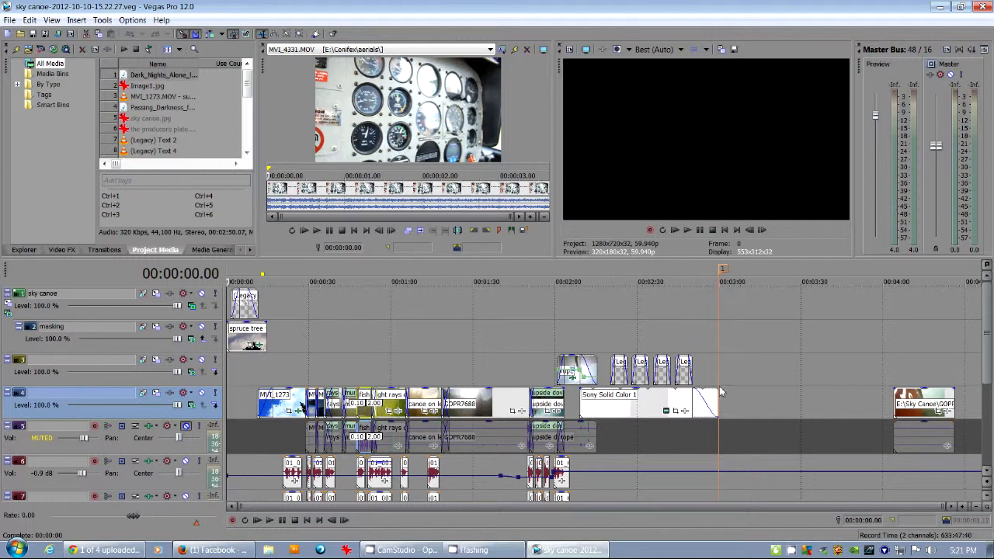
mouse_move(913, 404)
left_mouse_down()
mouse_move(825, 403)
mouse_move(922, 409)
mouse_move(895, 404)
mouse_move(919, 403)
mouse_move(909, 402)
left_mouse_up()
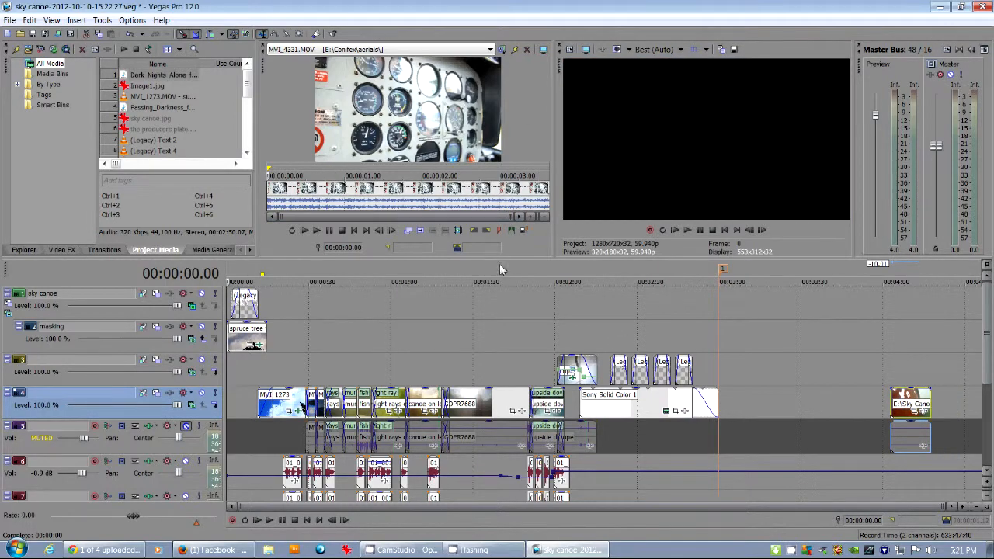
Step: Enlarge the Trimmer and select the range 00:00:01.05 to 00:00:02.28 in MVI_4331.MOV
left_click_drag(503, 257, 500, 295)
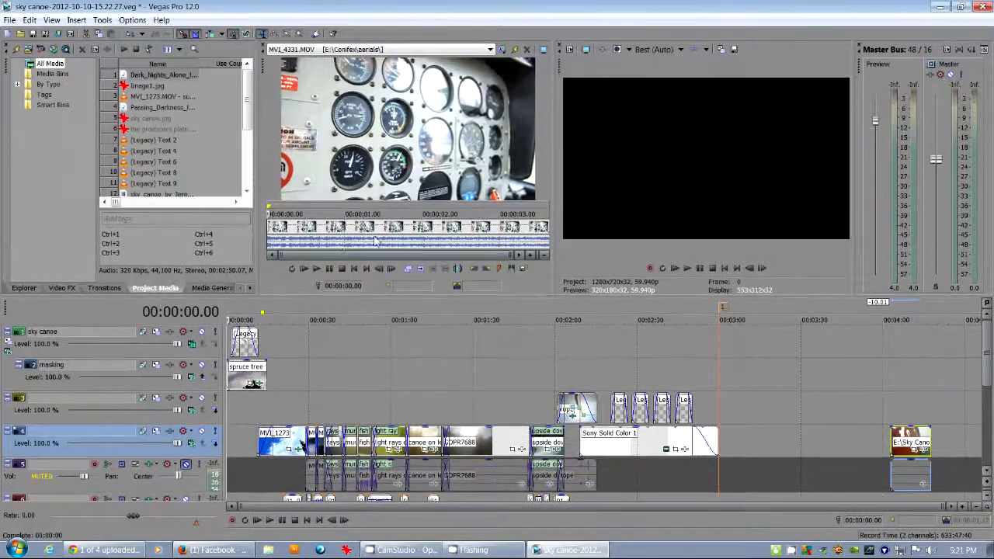
left_click(376, 226)
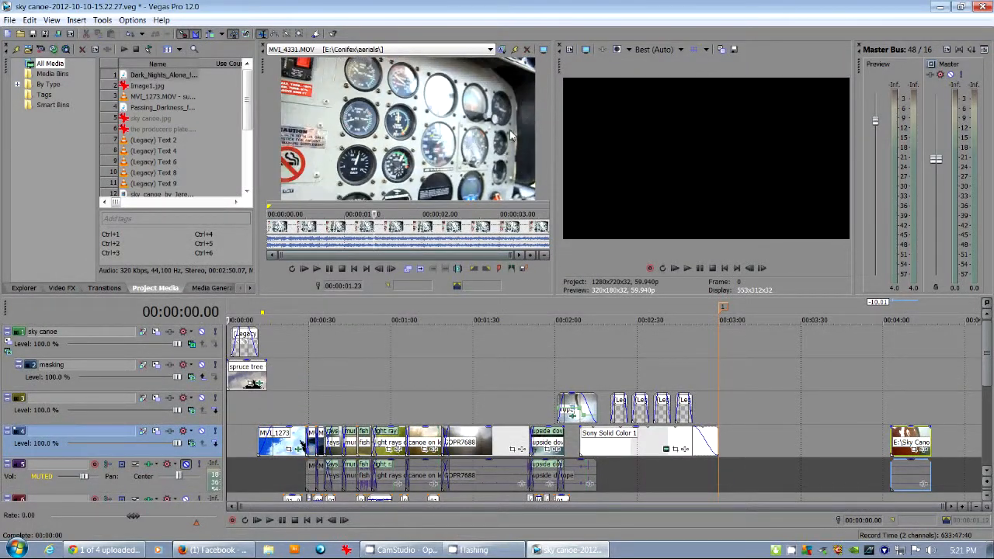
left_click_drag(354, 230, 464, 225)
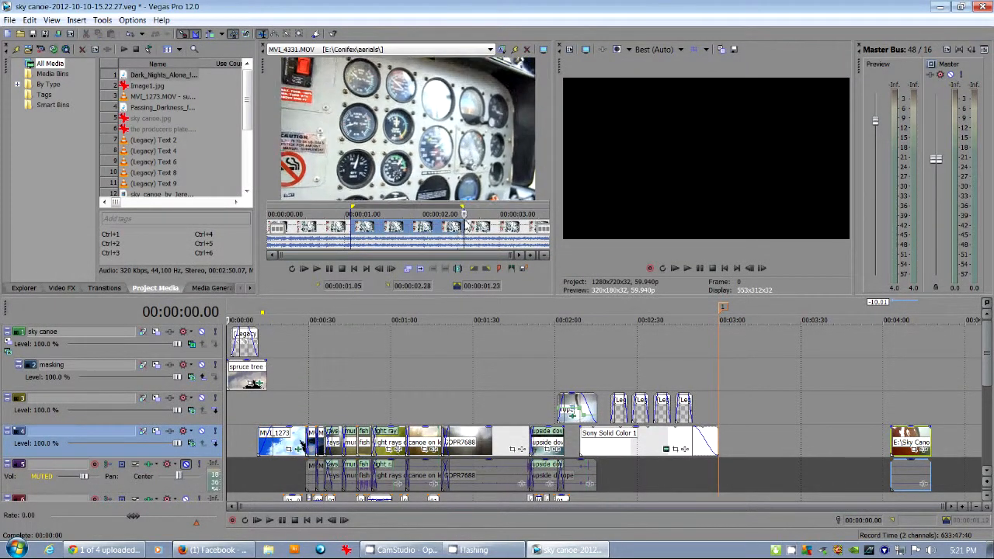